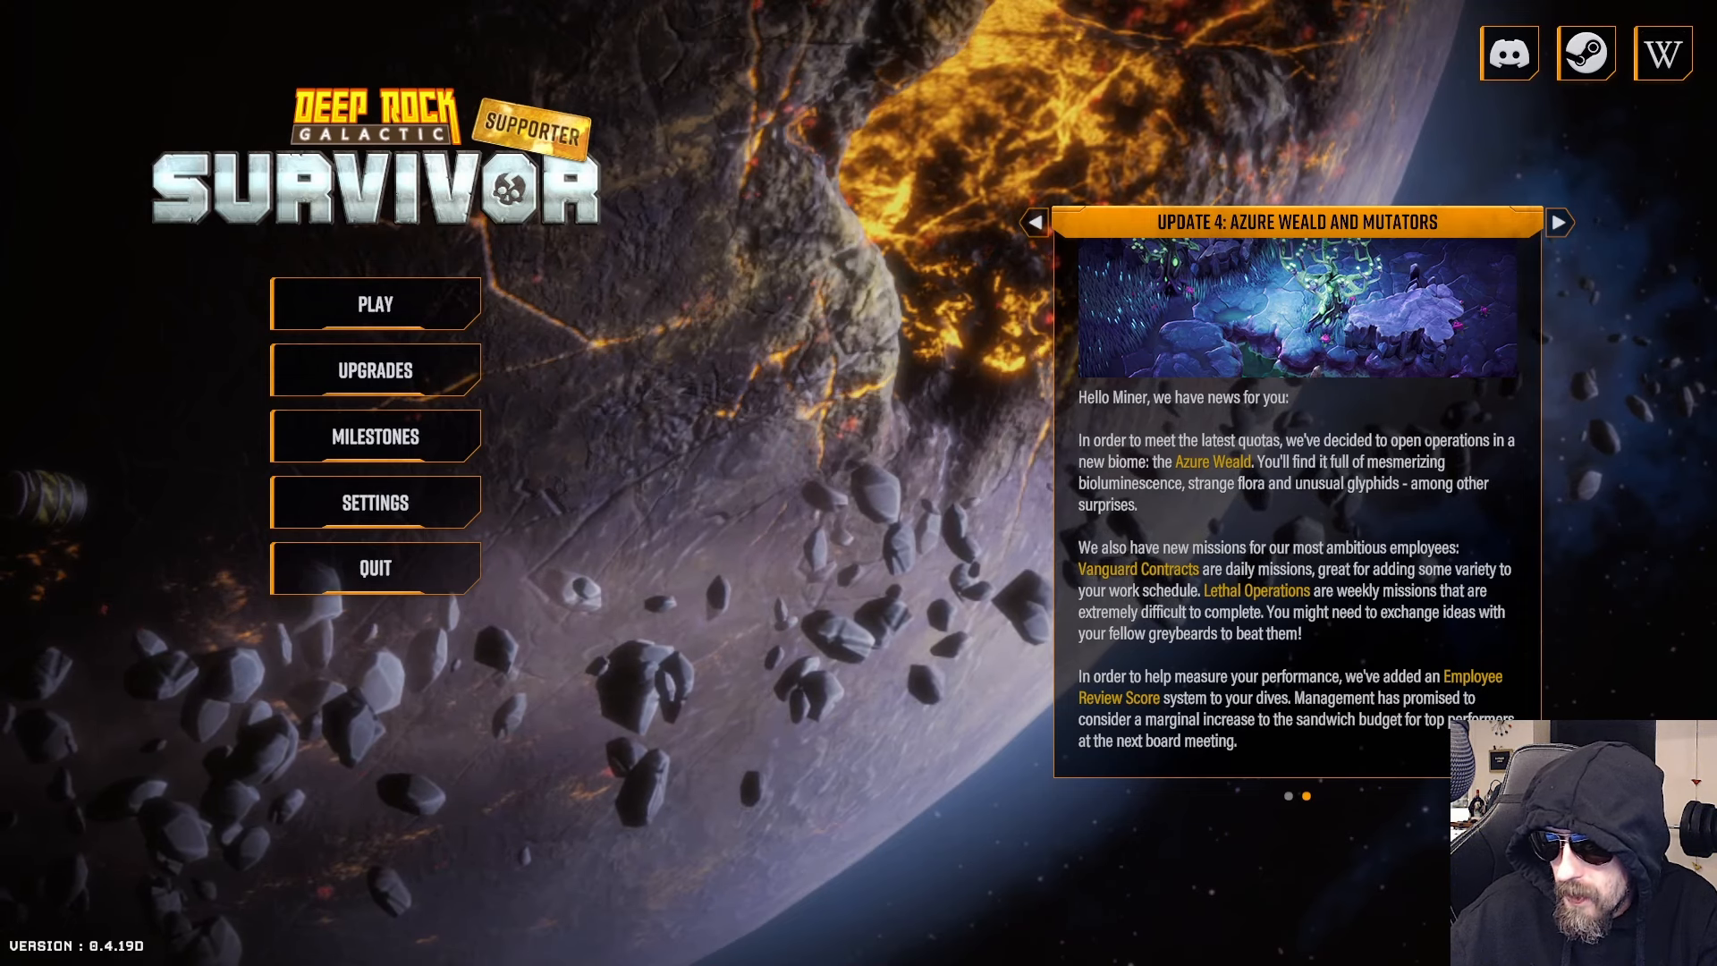
Step: Switch from the game's main menu to the Notepad++ window holding drgs.dat
{"action": "key", "text": "alt+Tab"}
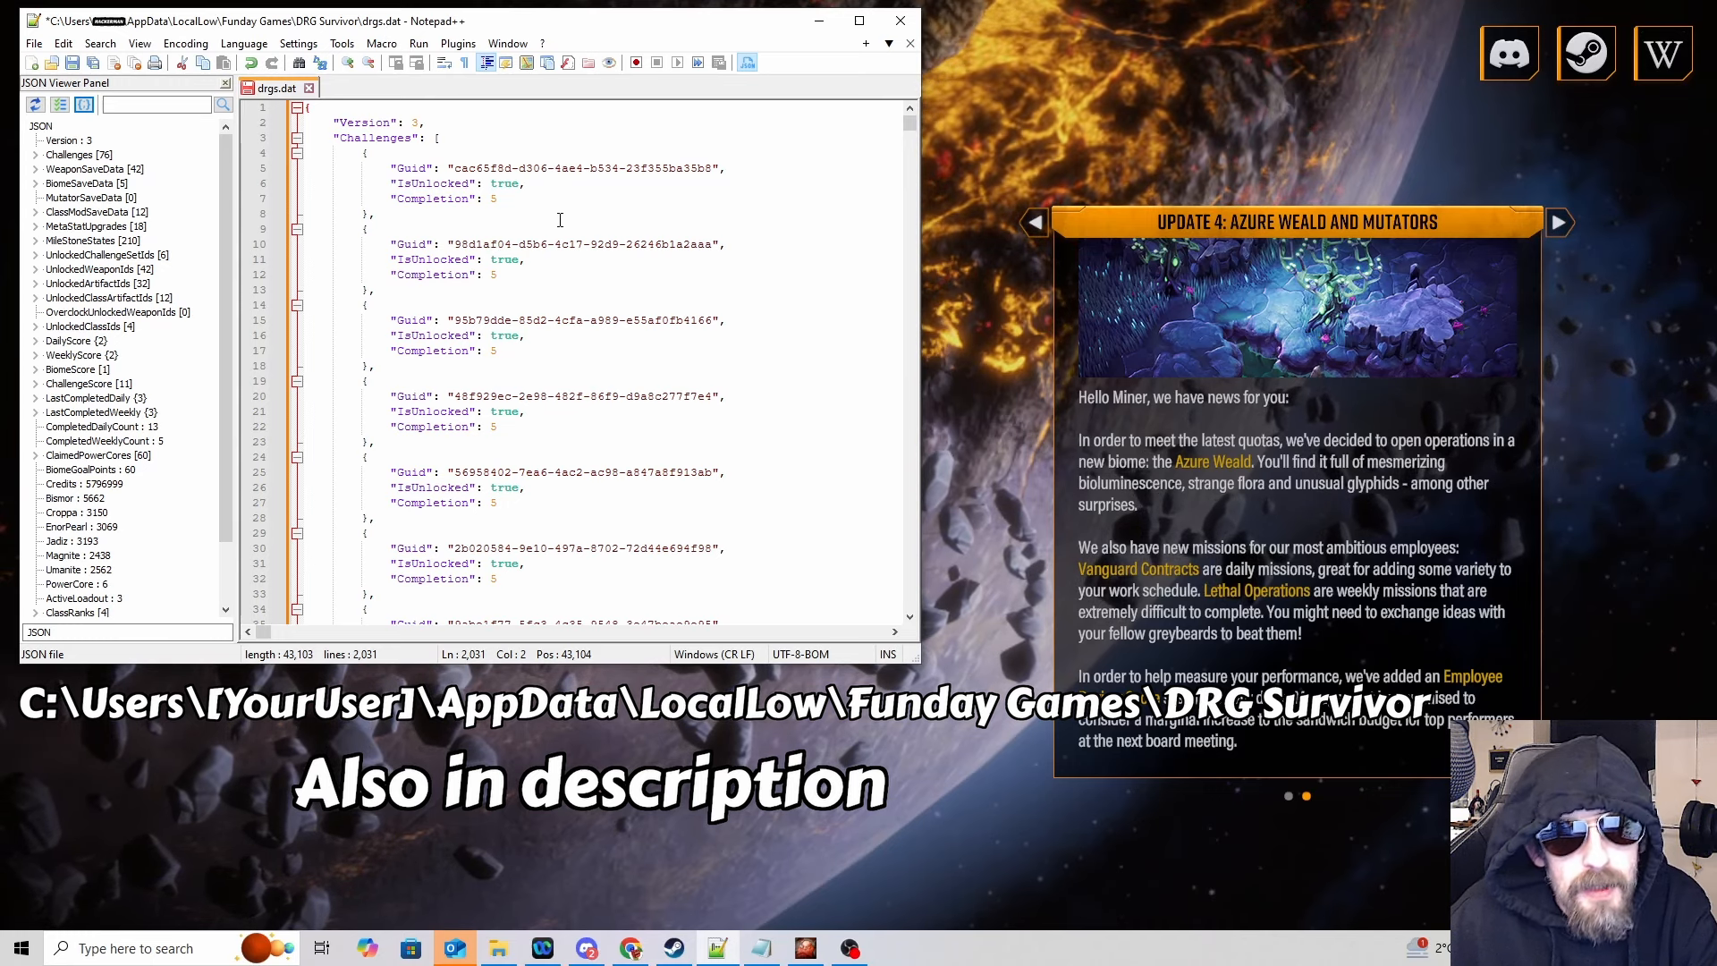
{"action": "left_click", "coordinate": [458, 44]}
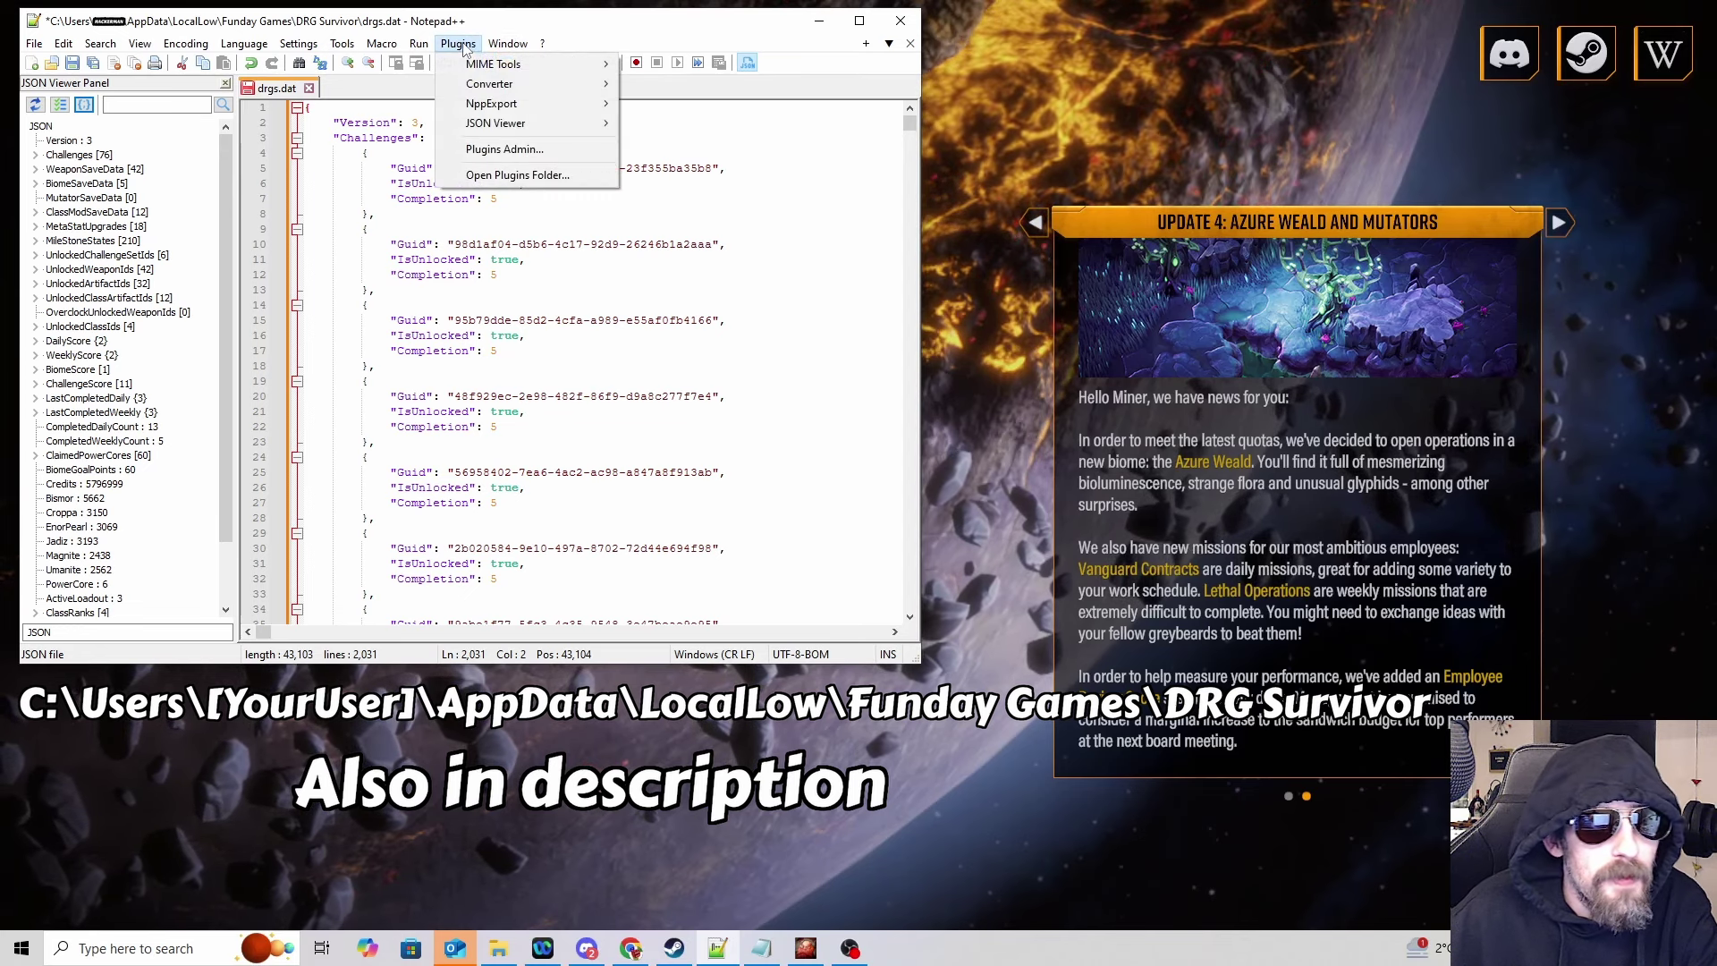
{"action": "left_click", "coordinate": [552, 152]}
{"action": "type", "text": "JSON view"}
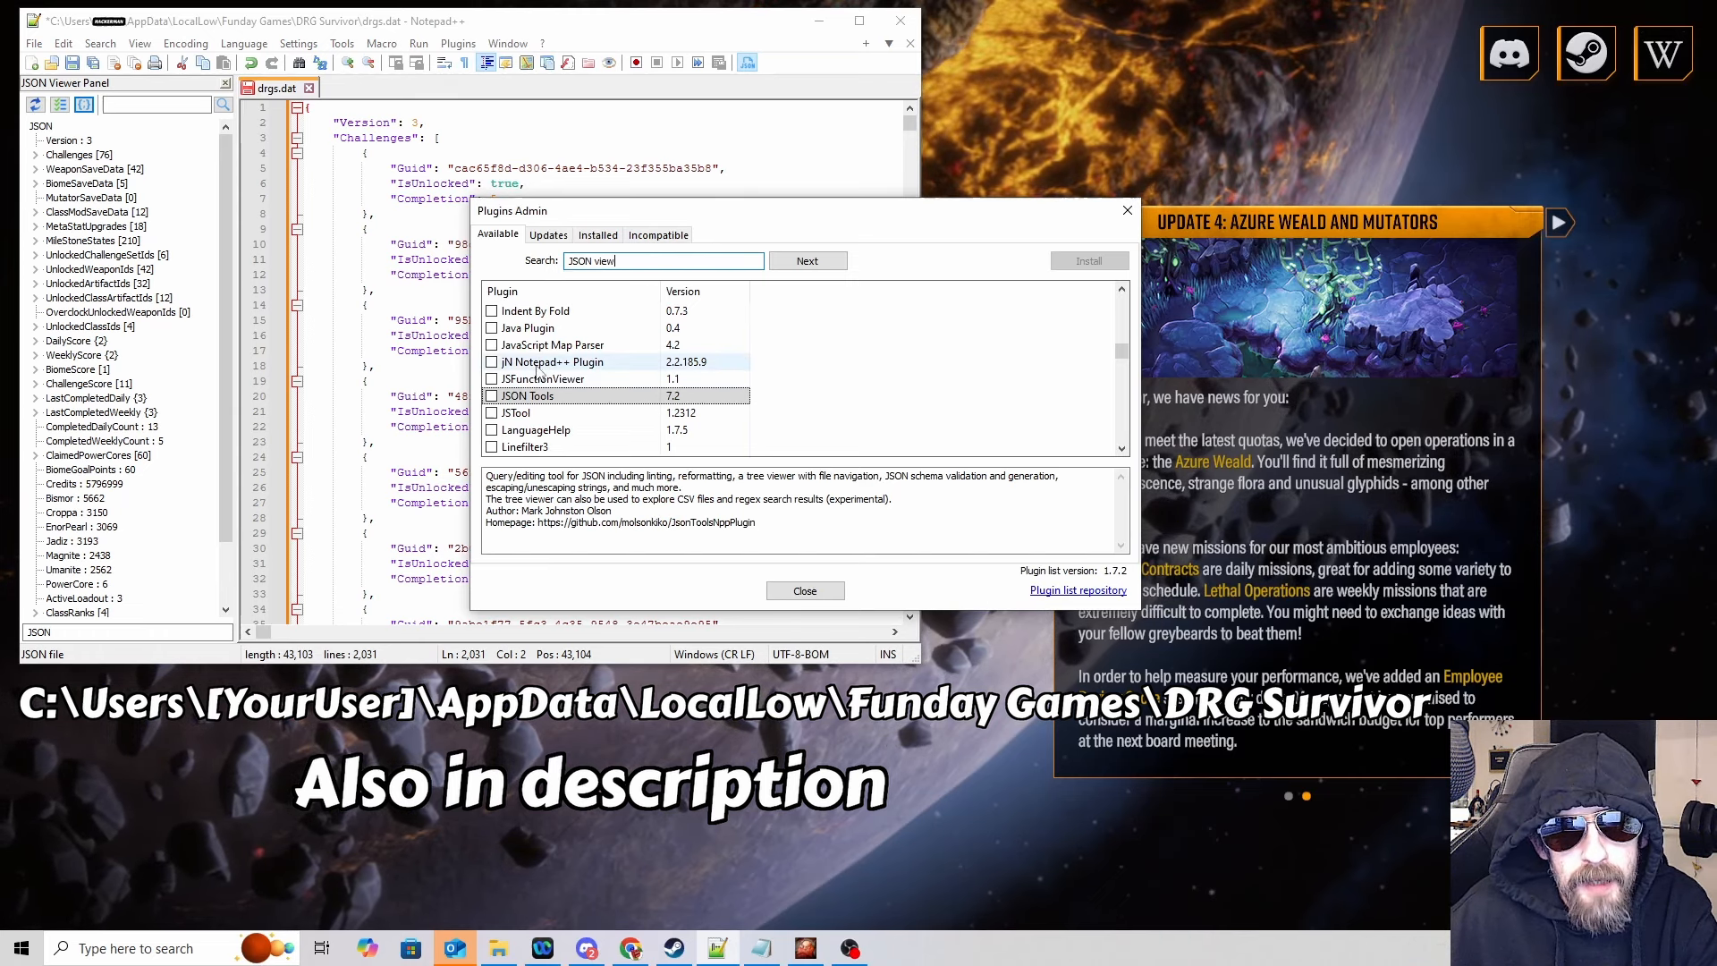
{"action": "left_click", "coordinate": [1126, 210]}
{"action": "left_click", "coordinate": [458, 44]}
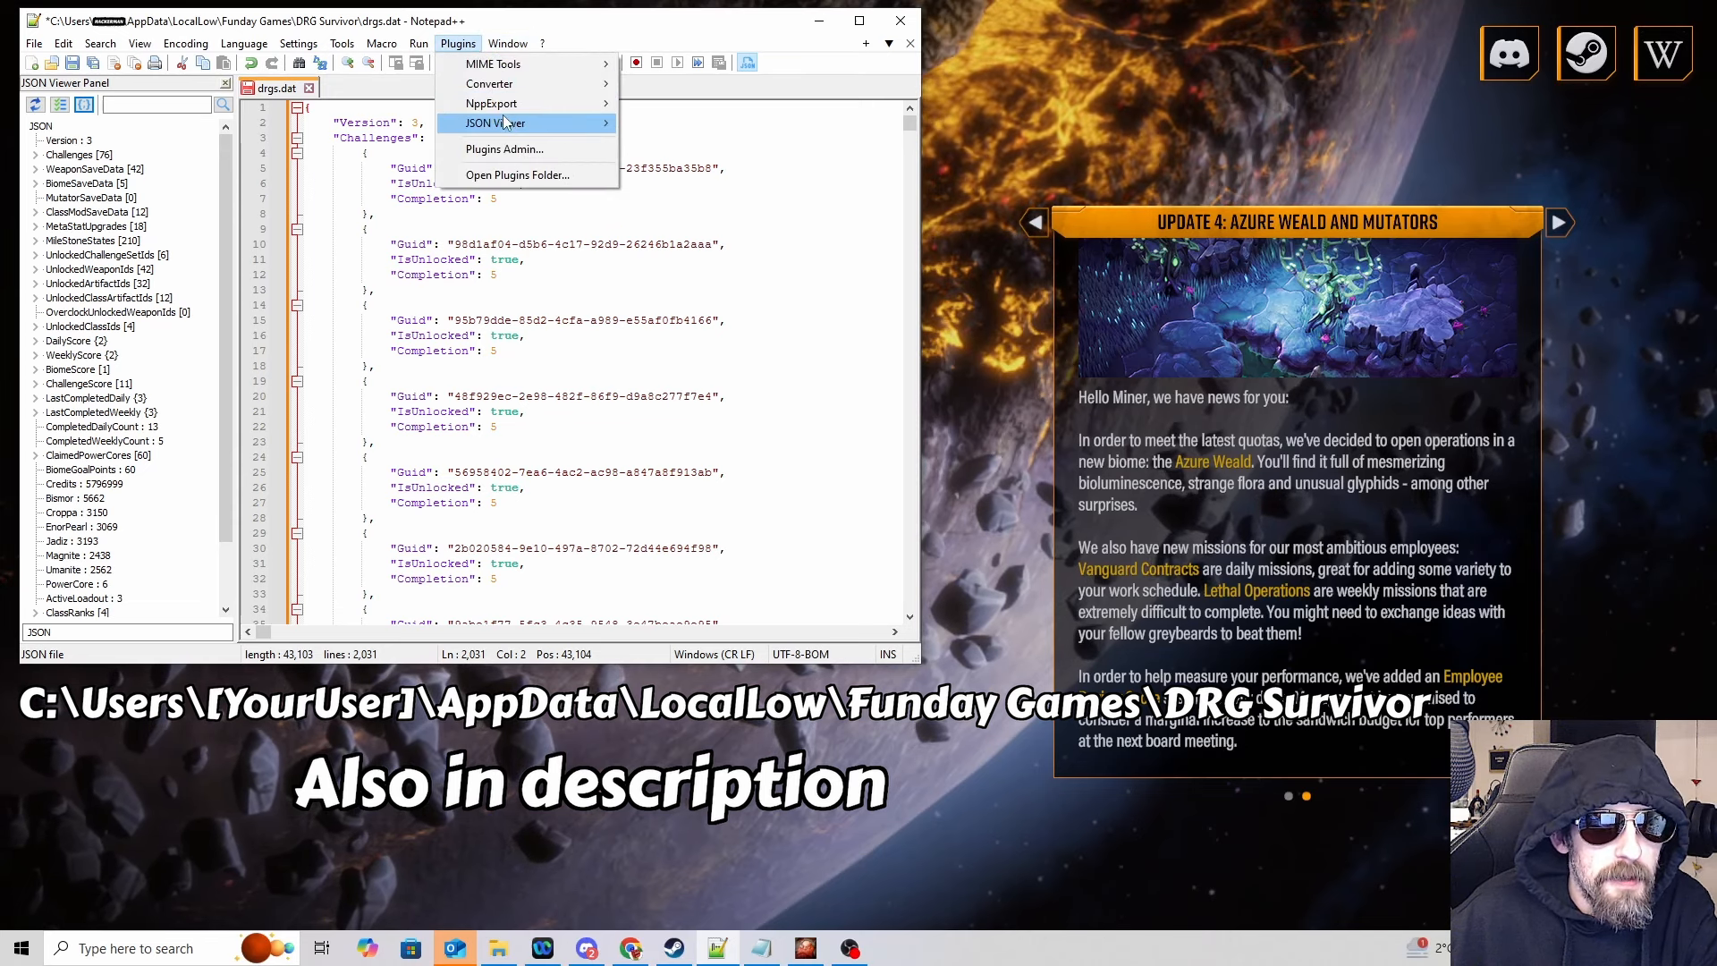
{"action": "mouse_move", "coordinate": [494, 123]}
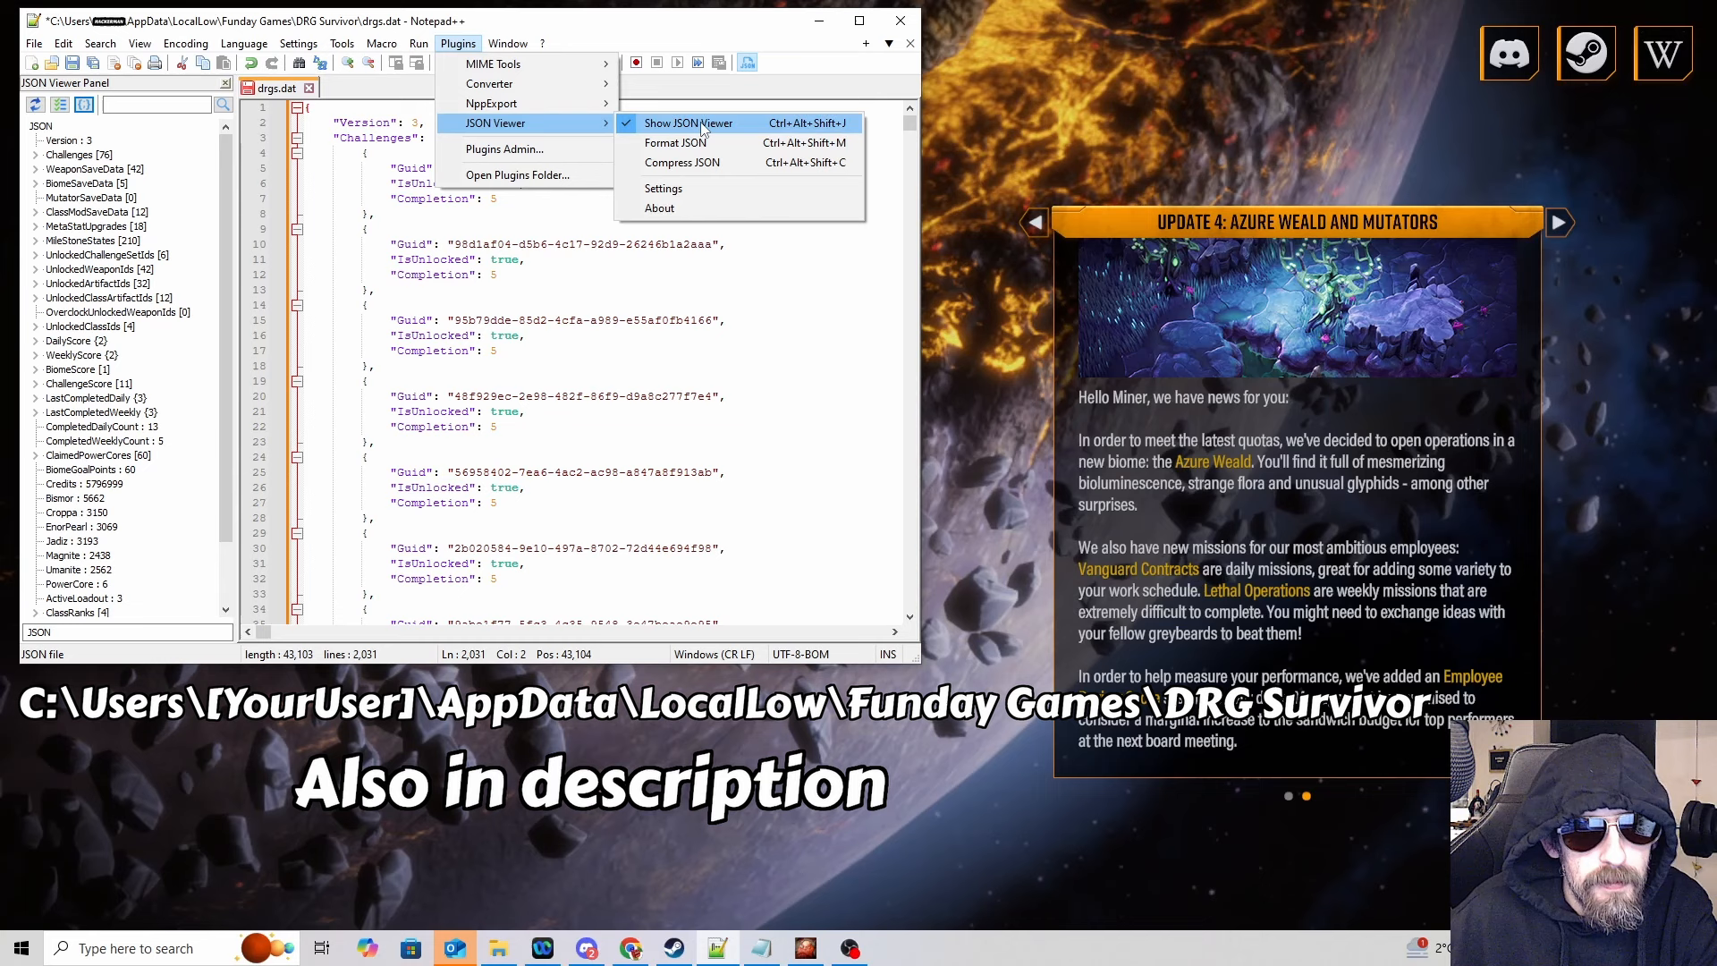
{"action": "left_click", "coordinate": [363, 84]}
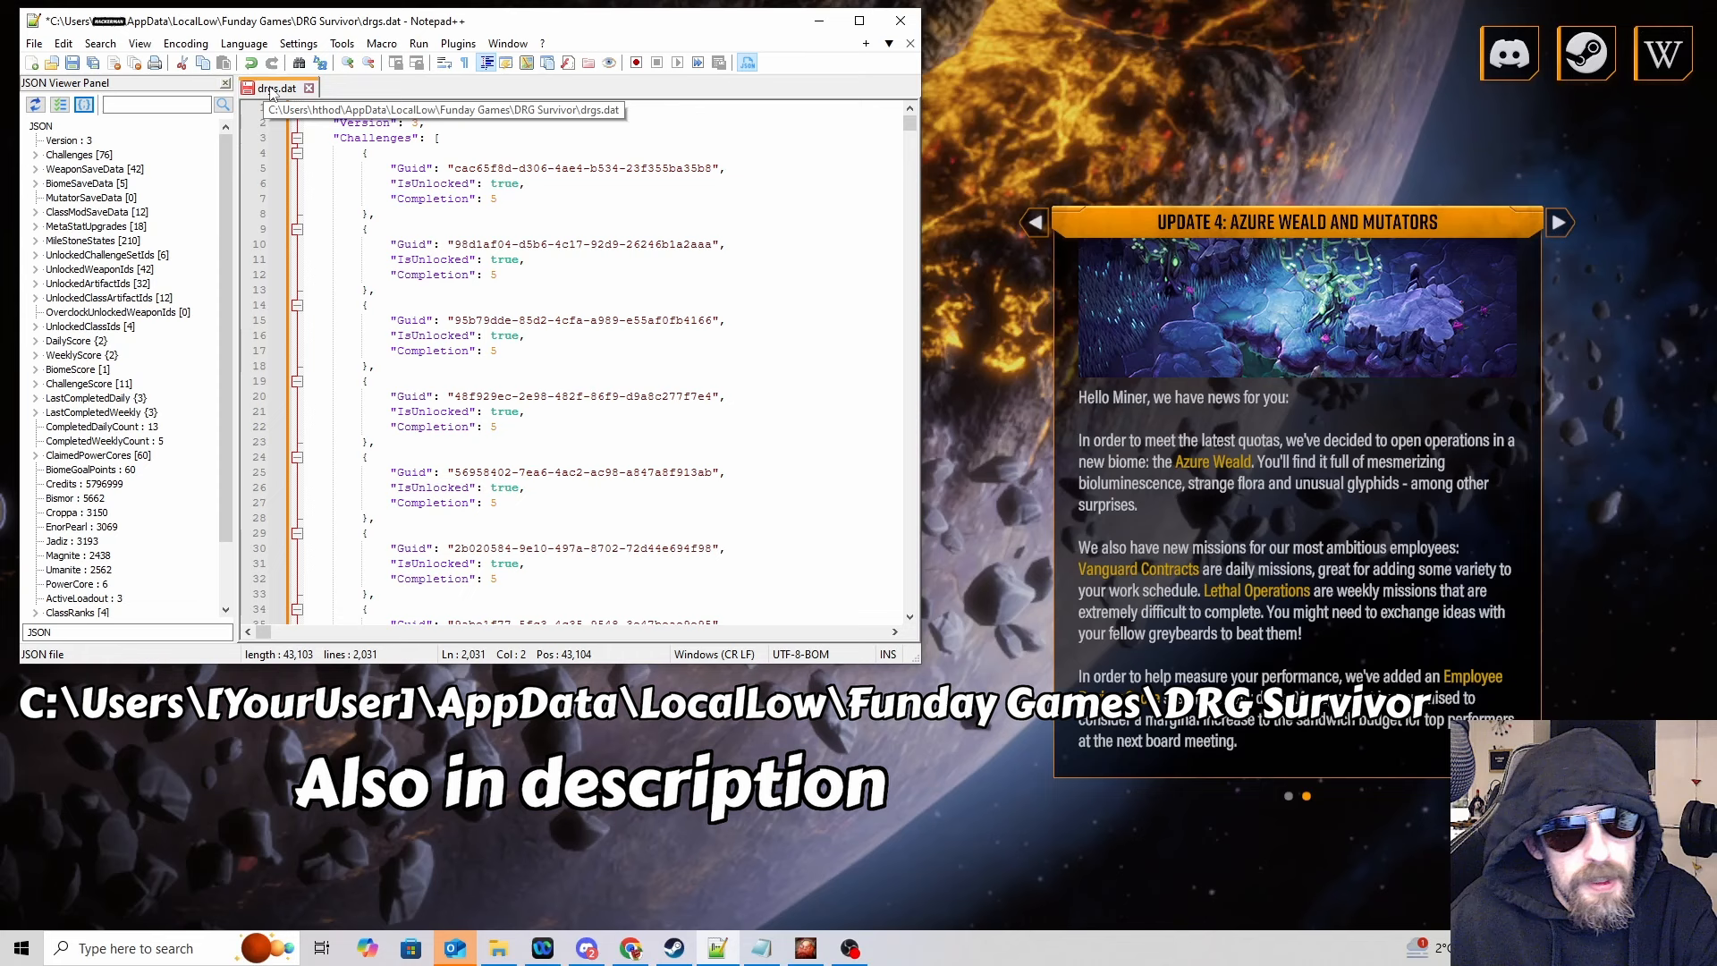
Step: Format drgs.dat as readable JSON and move to the PlayerRank line near the file end
{"action": "left_click", "coordinate": [85, 106]}
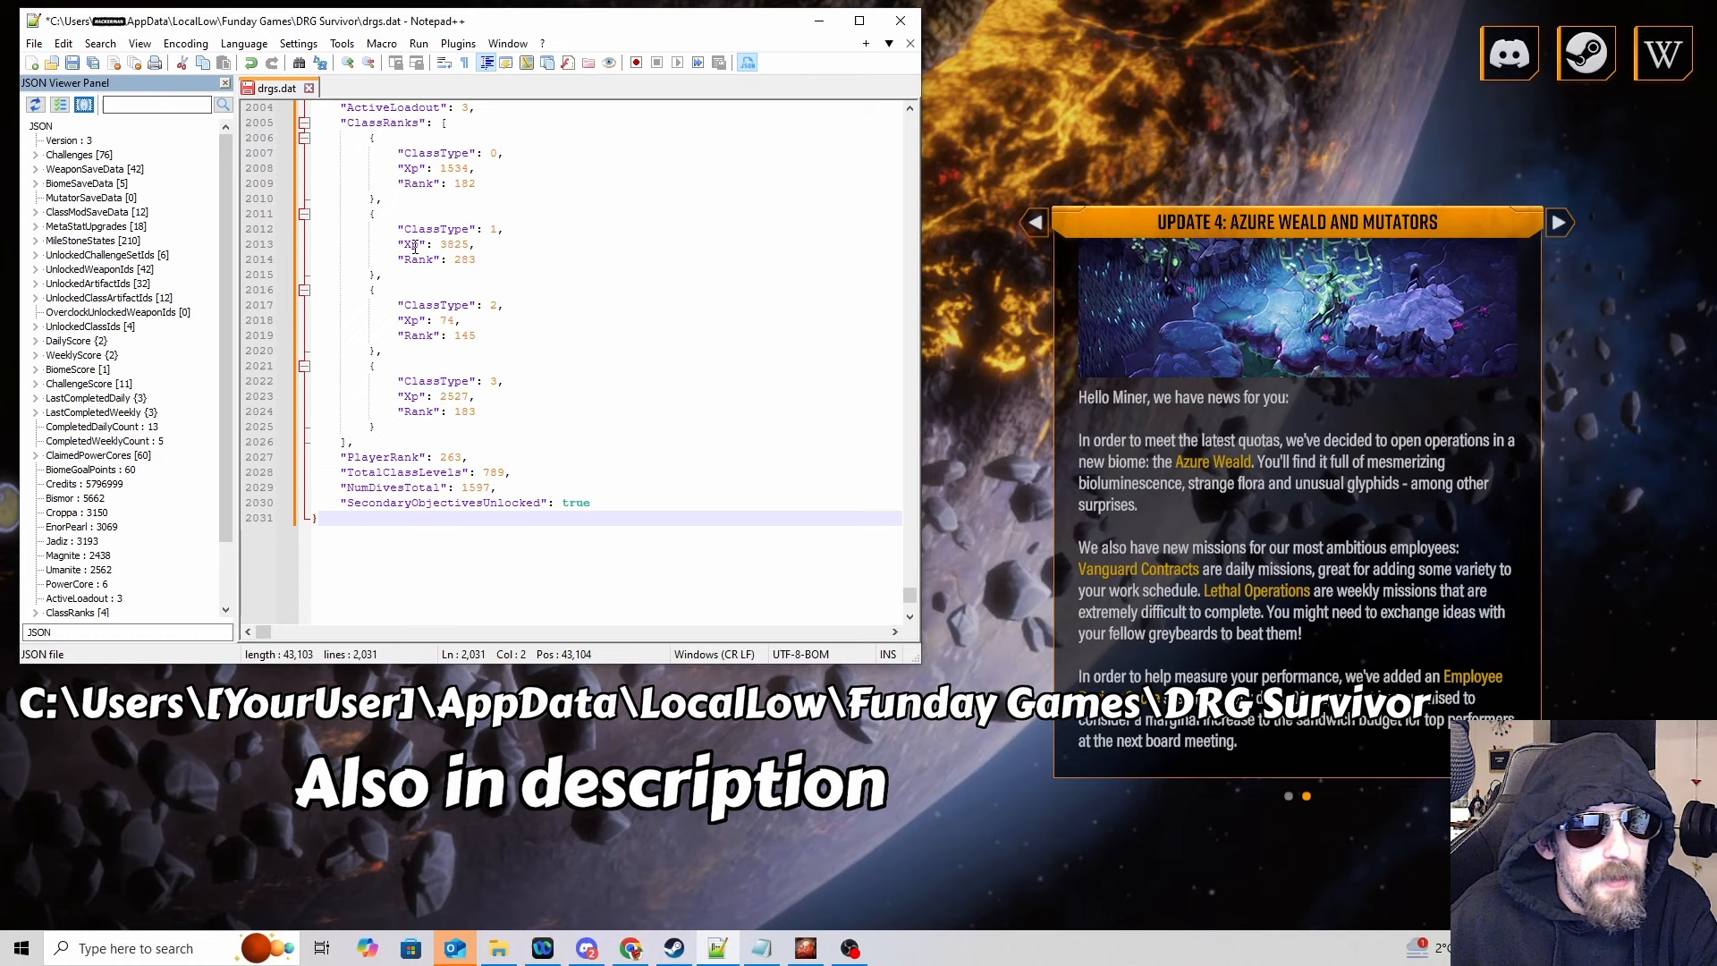
{"action": "scroll", "coordinate": [817, 464], "scroll_direction": "up", "scroll_amount": 5}
{"action": "scroll", "coordinate": [817, 464], "scroll_direction": "up", "scroll_amount": 5}
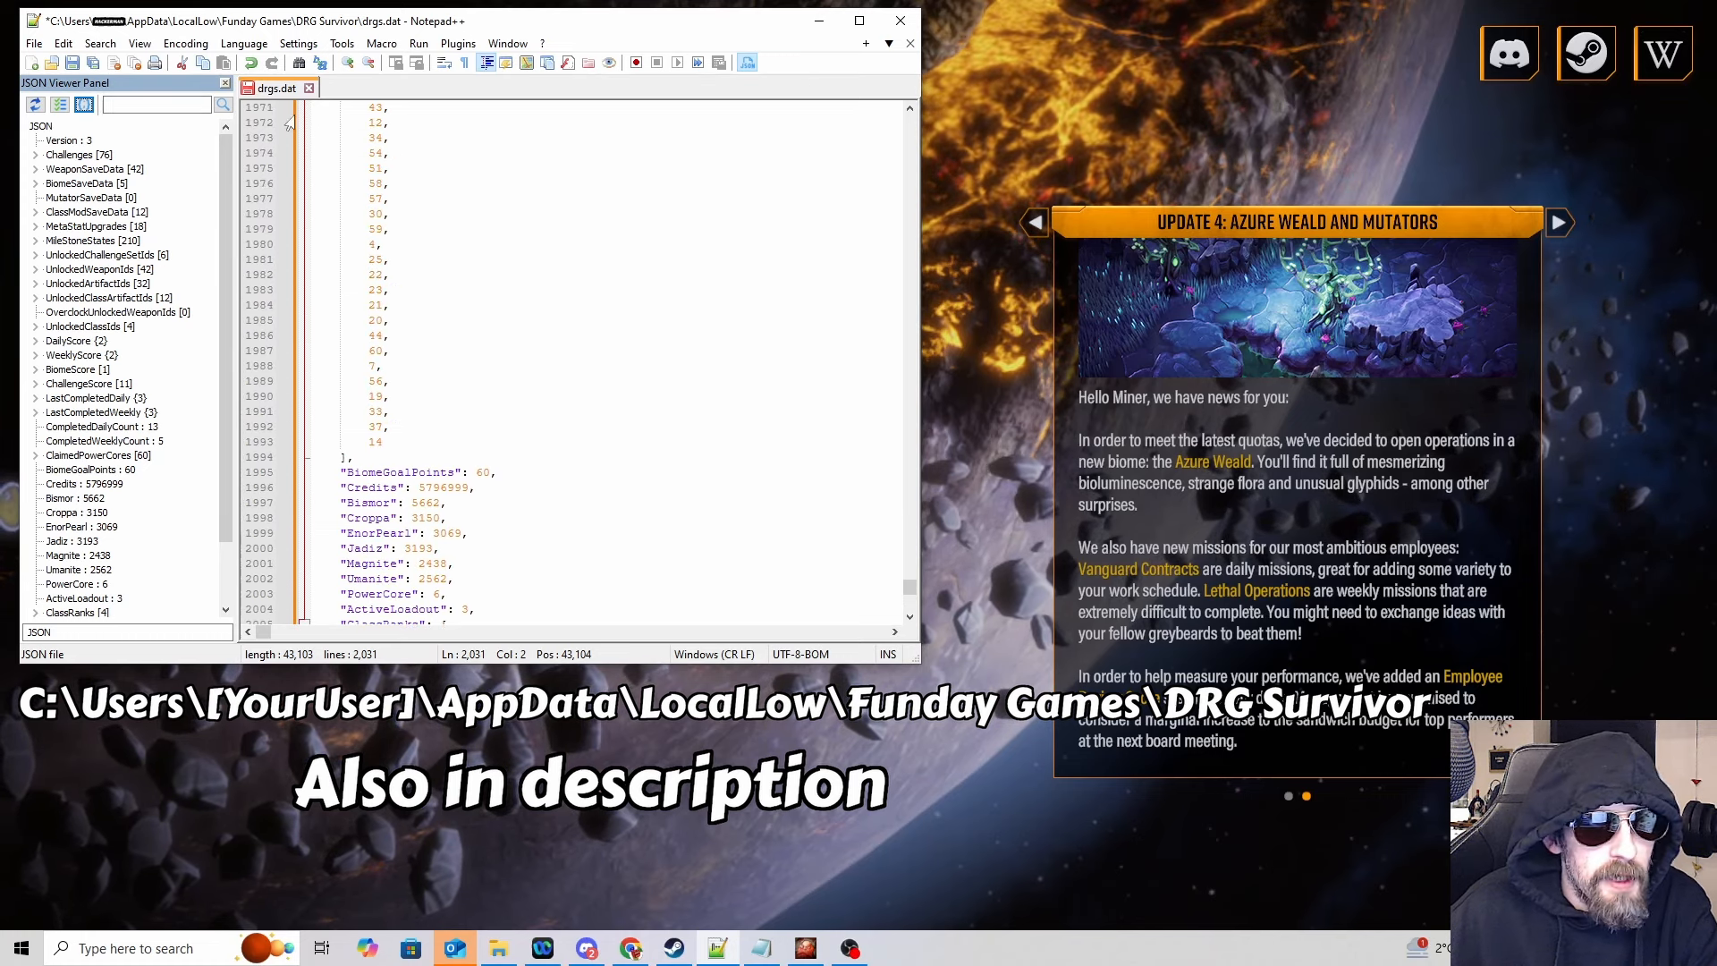
{"action": "left_click_drag", "start_coordinate": [908, 590], "coordinate": [907, 108]}
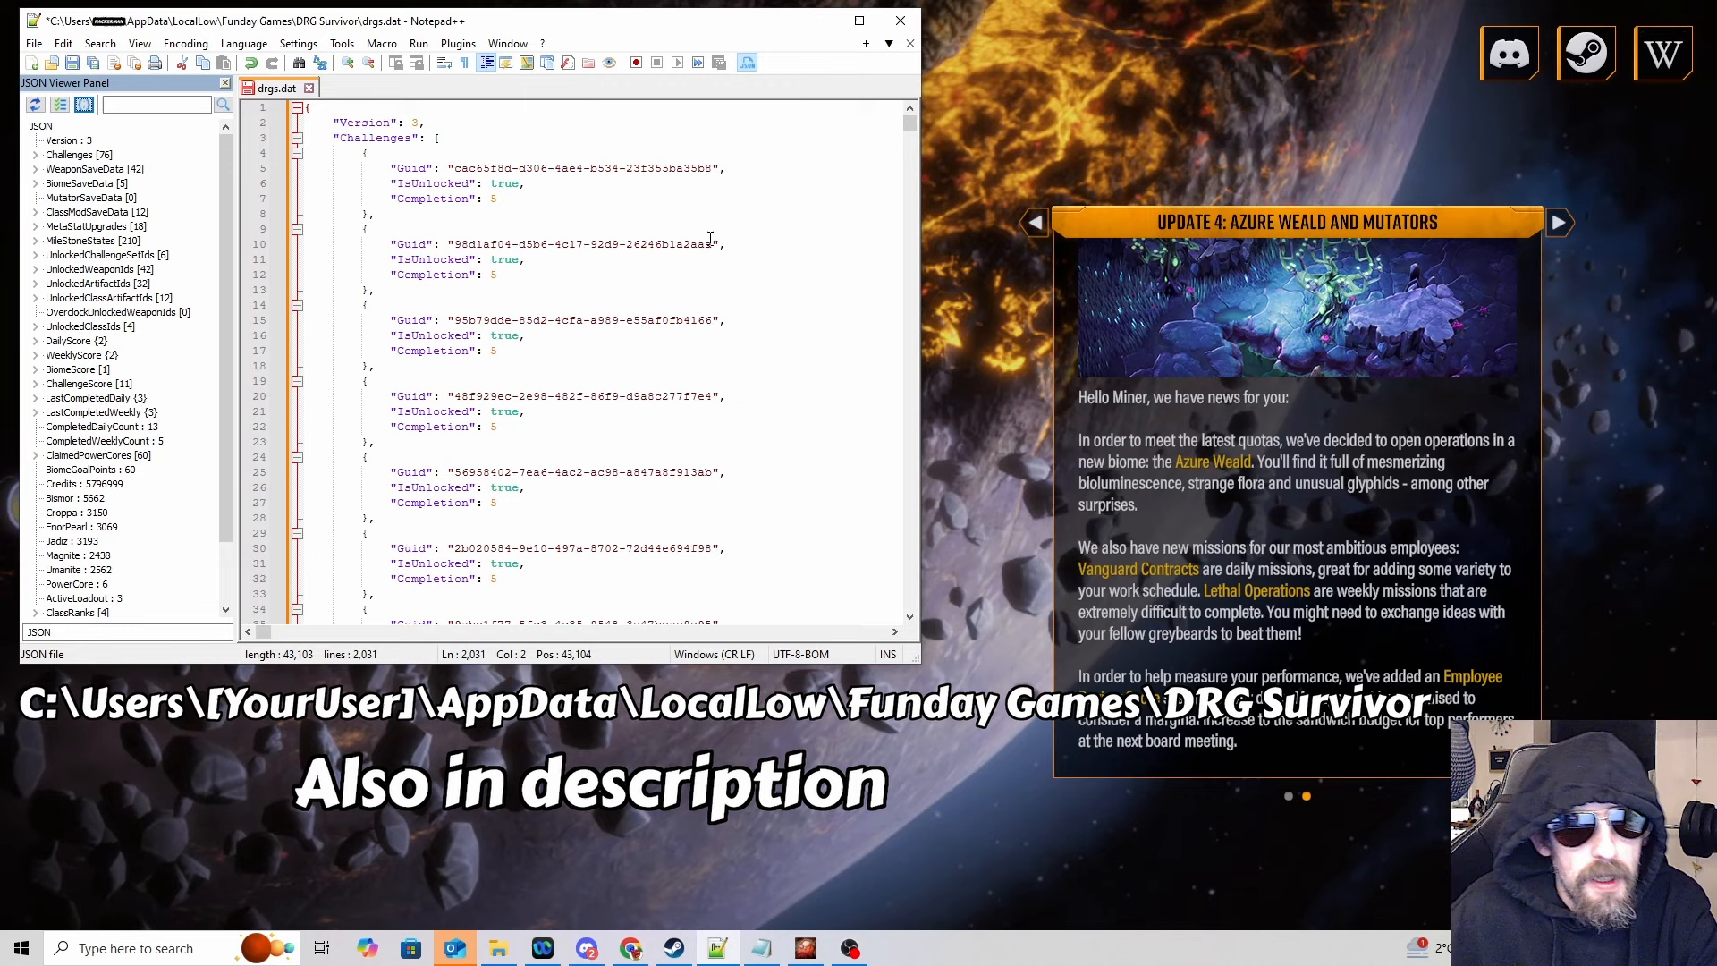
{"action": "left_click_drag", "start_coordinate": [908, 122], "coordinate": [908, 603]}
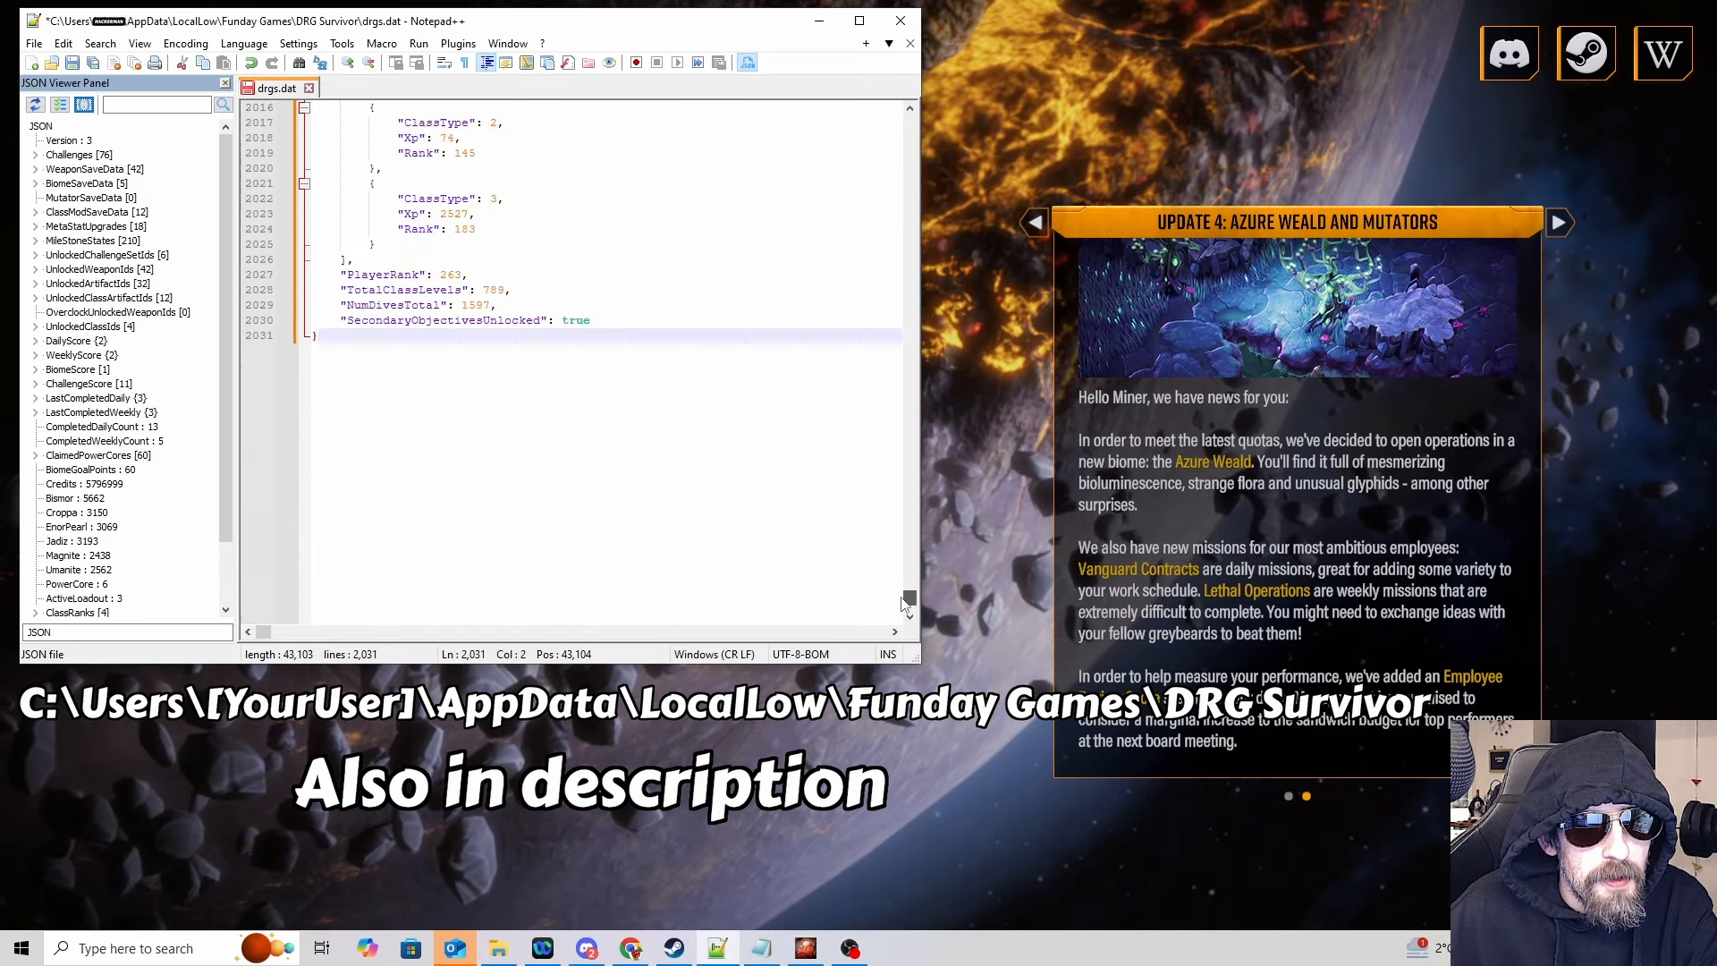
{"action": "double_click", "coordinate": [476, 306]}
{"action": "left_click", "coordinate": [463, 275]}
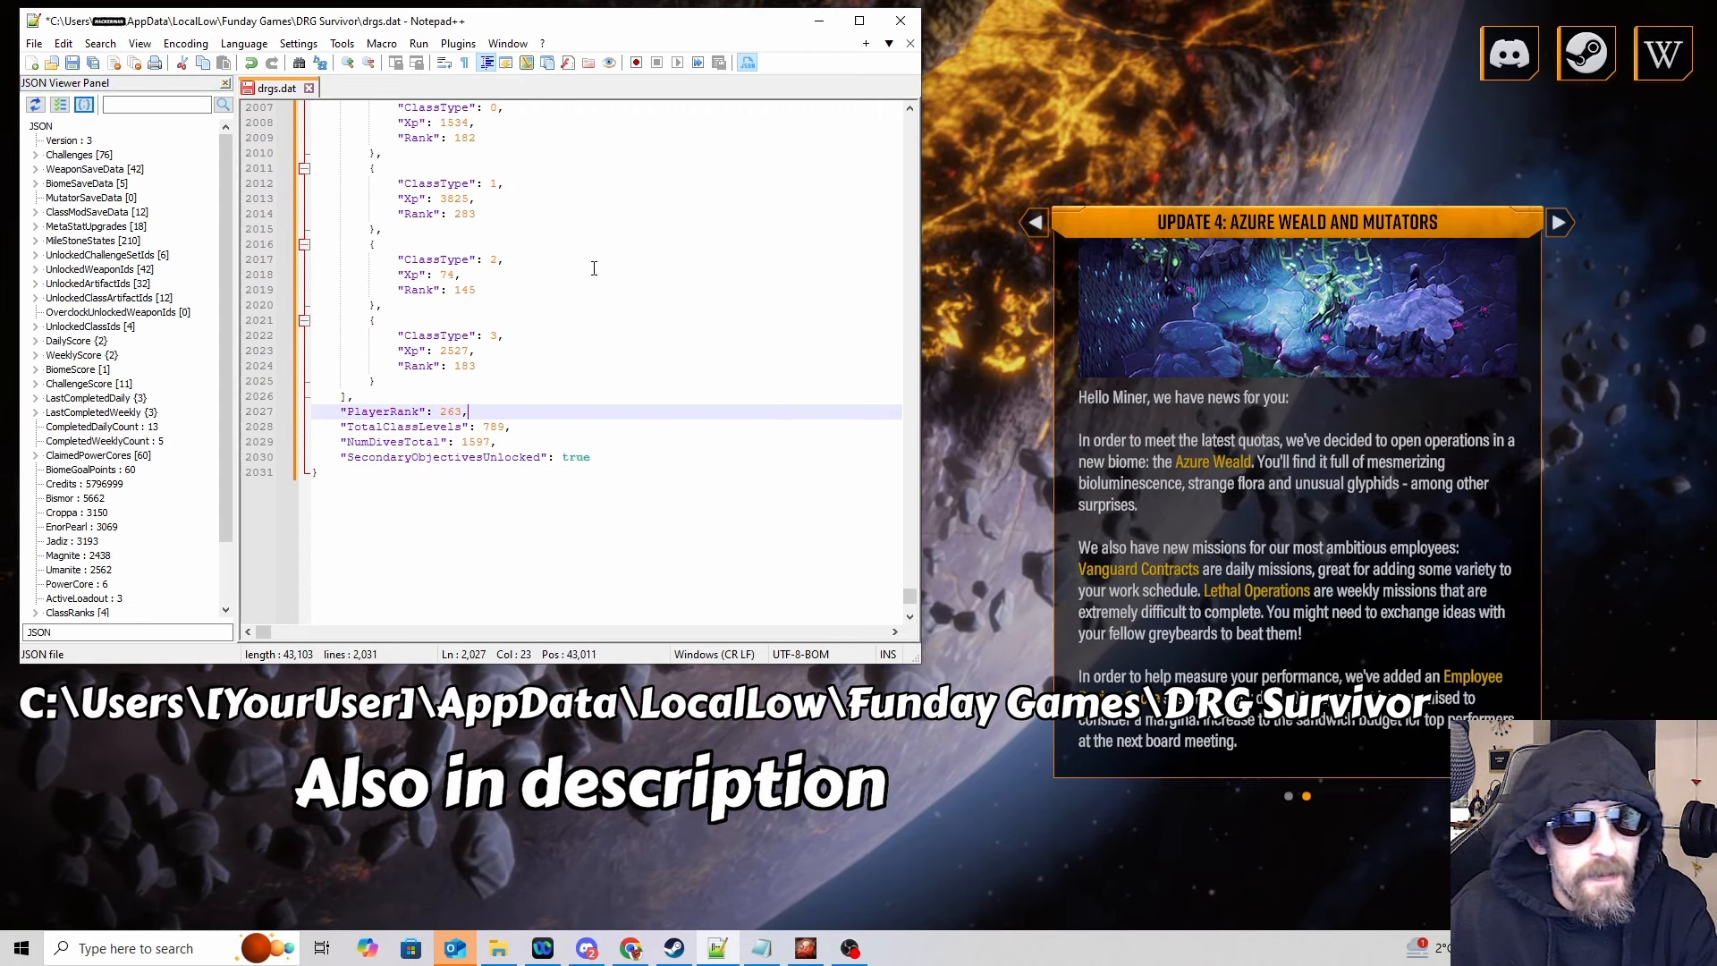
{"action": "scroll", "coordinate": [593, 278], "scroll_direction": "up", "scroll_amount": 3}
{"action": "scroll", "coordinate": [593, 278], "scroll_direction": "up", "scroll_amount": 10}
{"action": "scroll", "coordinate": [564, 288], "scroll_direction": "up", "scroll_amount": 8}
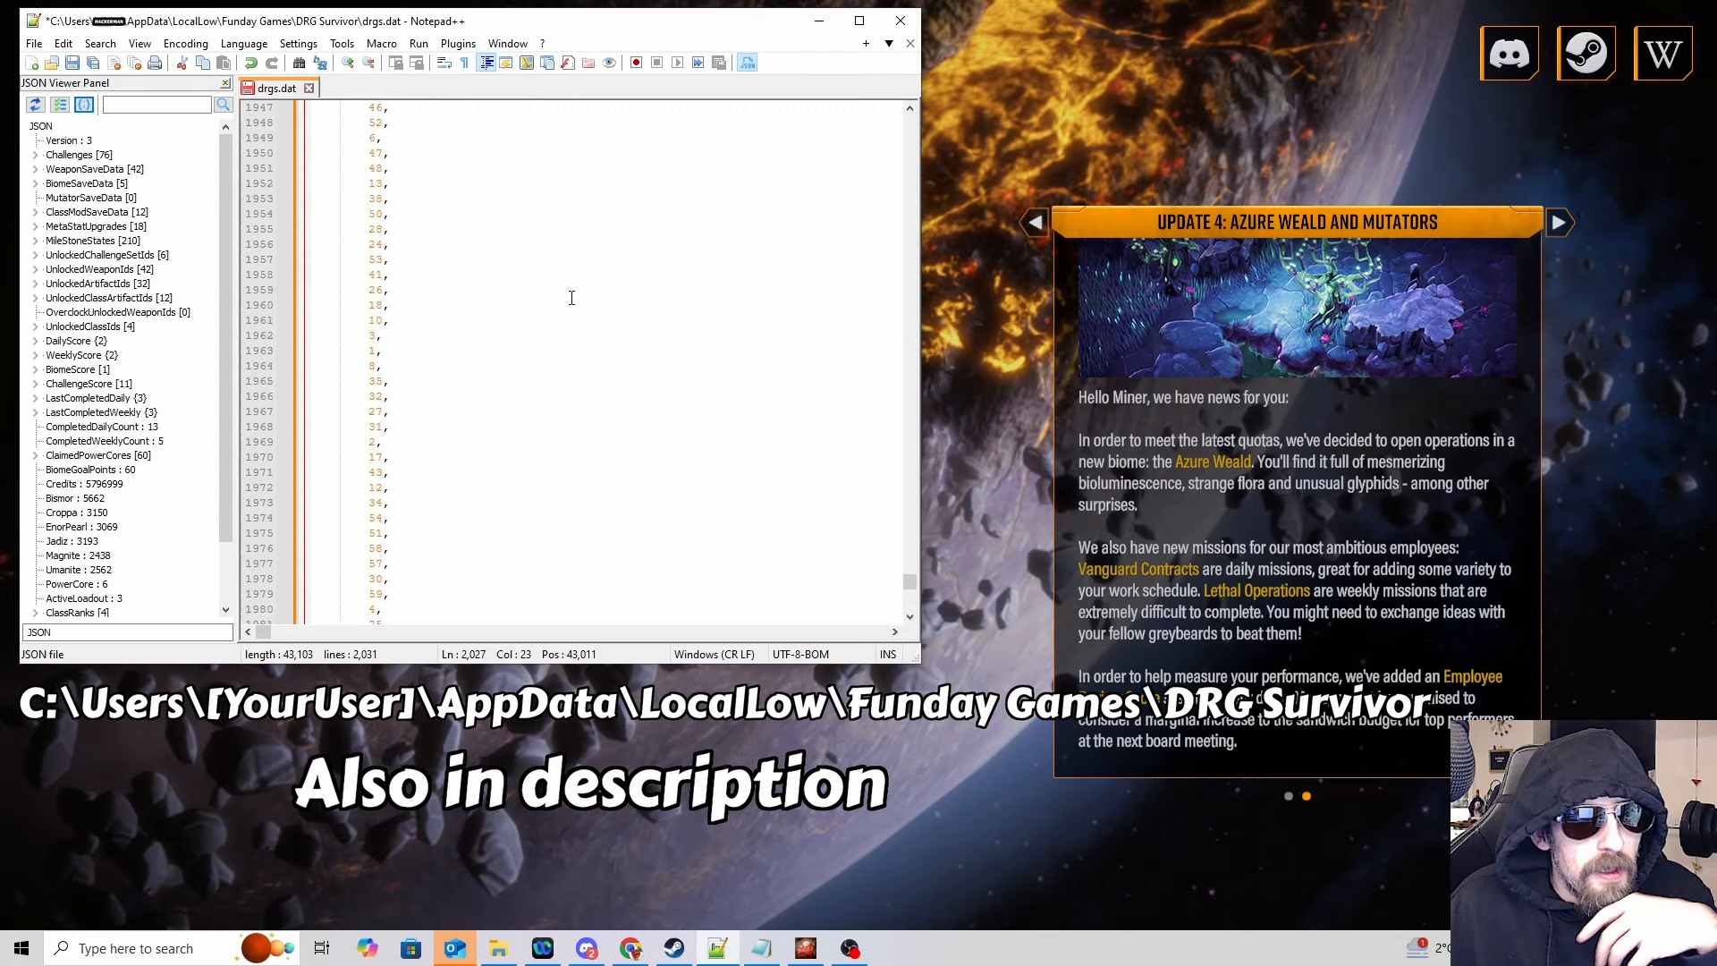
{"action": "scroll", "coordinate": [545, 307], "scroll_direction": "up", "scroll_amount": 5}
{"action": "scroll", "coordinate": [547, 307], "scroll_direction": "up", "scroll_amount": 7}
{"action": "scroll", "coordinate": [536, 336], "scroll_direction": "up", "scroll_amount": 7}
{"action": "scroll", "coordinate": [530, 363], "scroll_direction": "up", "scroll_amount": 7}
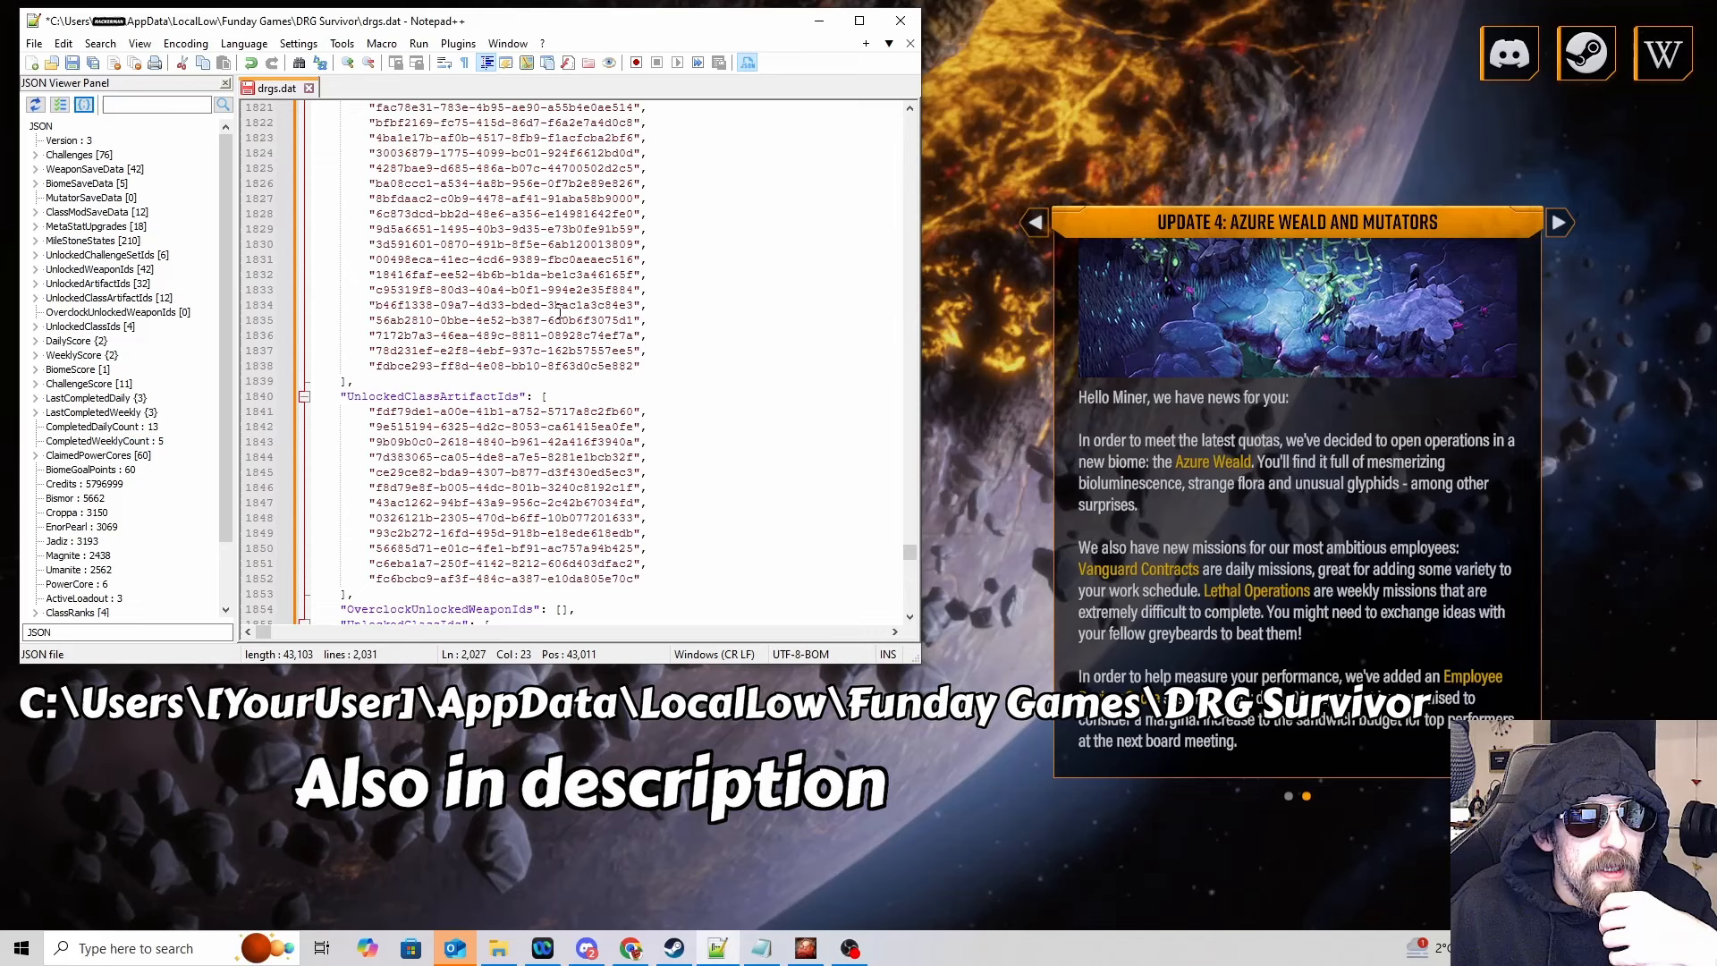
{"action": "scroll", "coordinate": [523, 383], "scroll_direction": "up", "scroll_amount": 7}
{"action": "scroll", "coordinate": [523, 383], "scroll_direction": "up", "scroll_amount": 5}
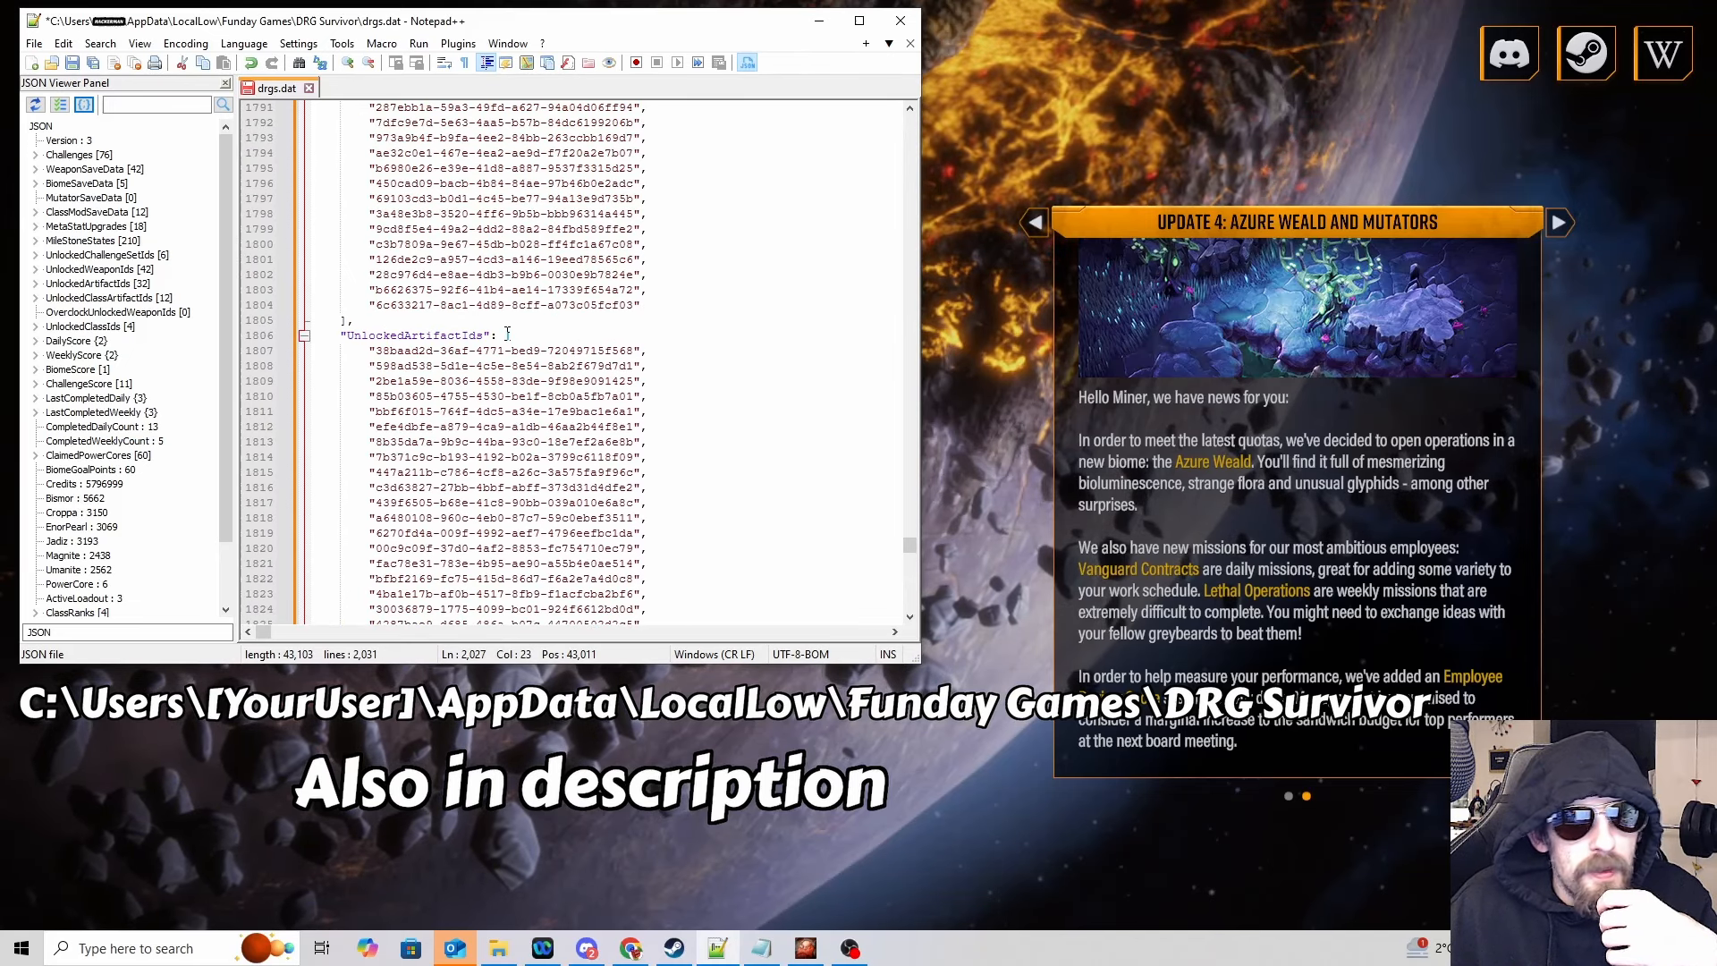
{"action": "scroll", "coordinate": [484, 336], "scroll_direction": "down", "scroll_amount": 3}
{"action": "scroll", "coordinate": [483, 335], "scroll_direction": "down", "scroll_amount": 3}
{"action": "scroll", "coordinate": [483, 335], "scroll_direction": "down", "scroll_amount": 3}
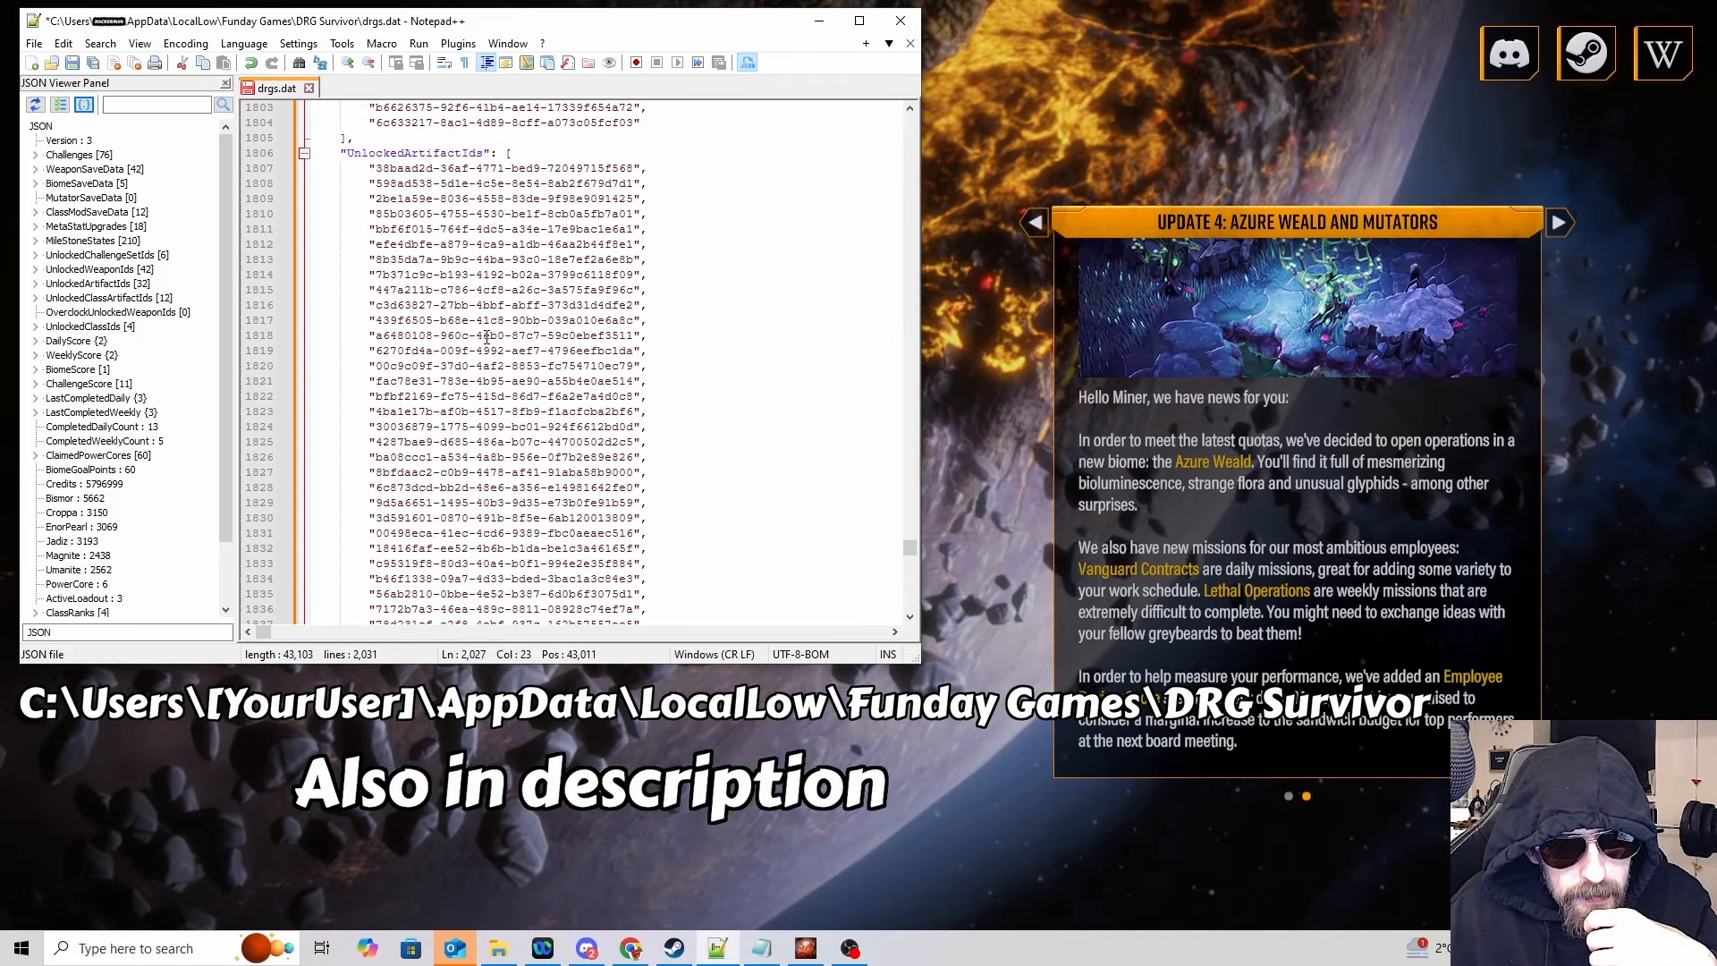
{"action": "scroll", "coordinate": [484, 335], "scroll_direction": "down", "scroll_amount": 3}
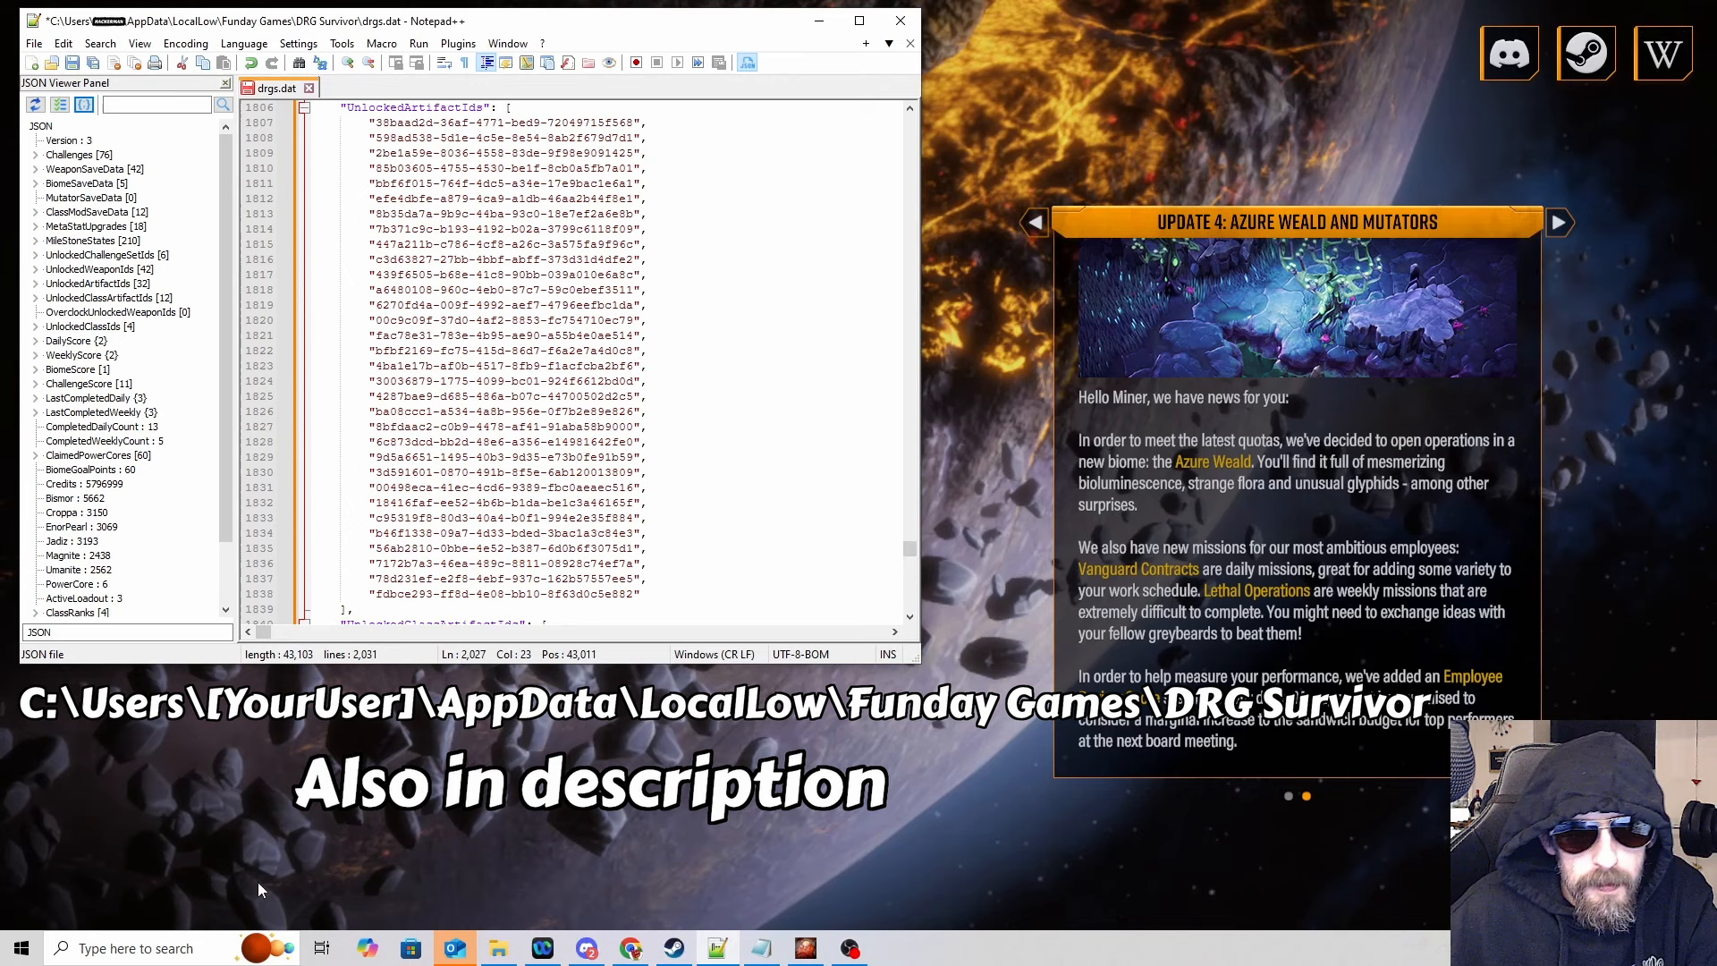
Step: Bring up the Artifact GUID list notes and highlight the GUID-to-name lines while explaining
{"action": "left_click", "coordinate": [762, 948]}
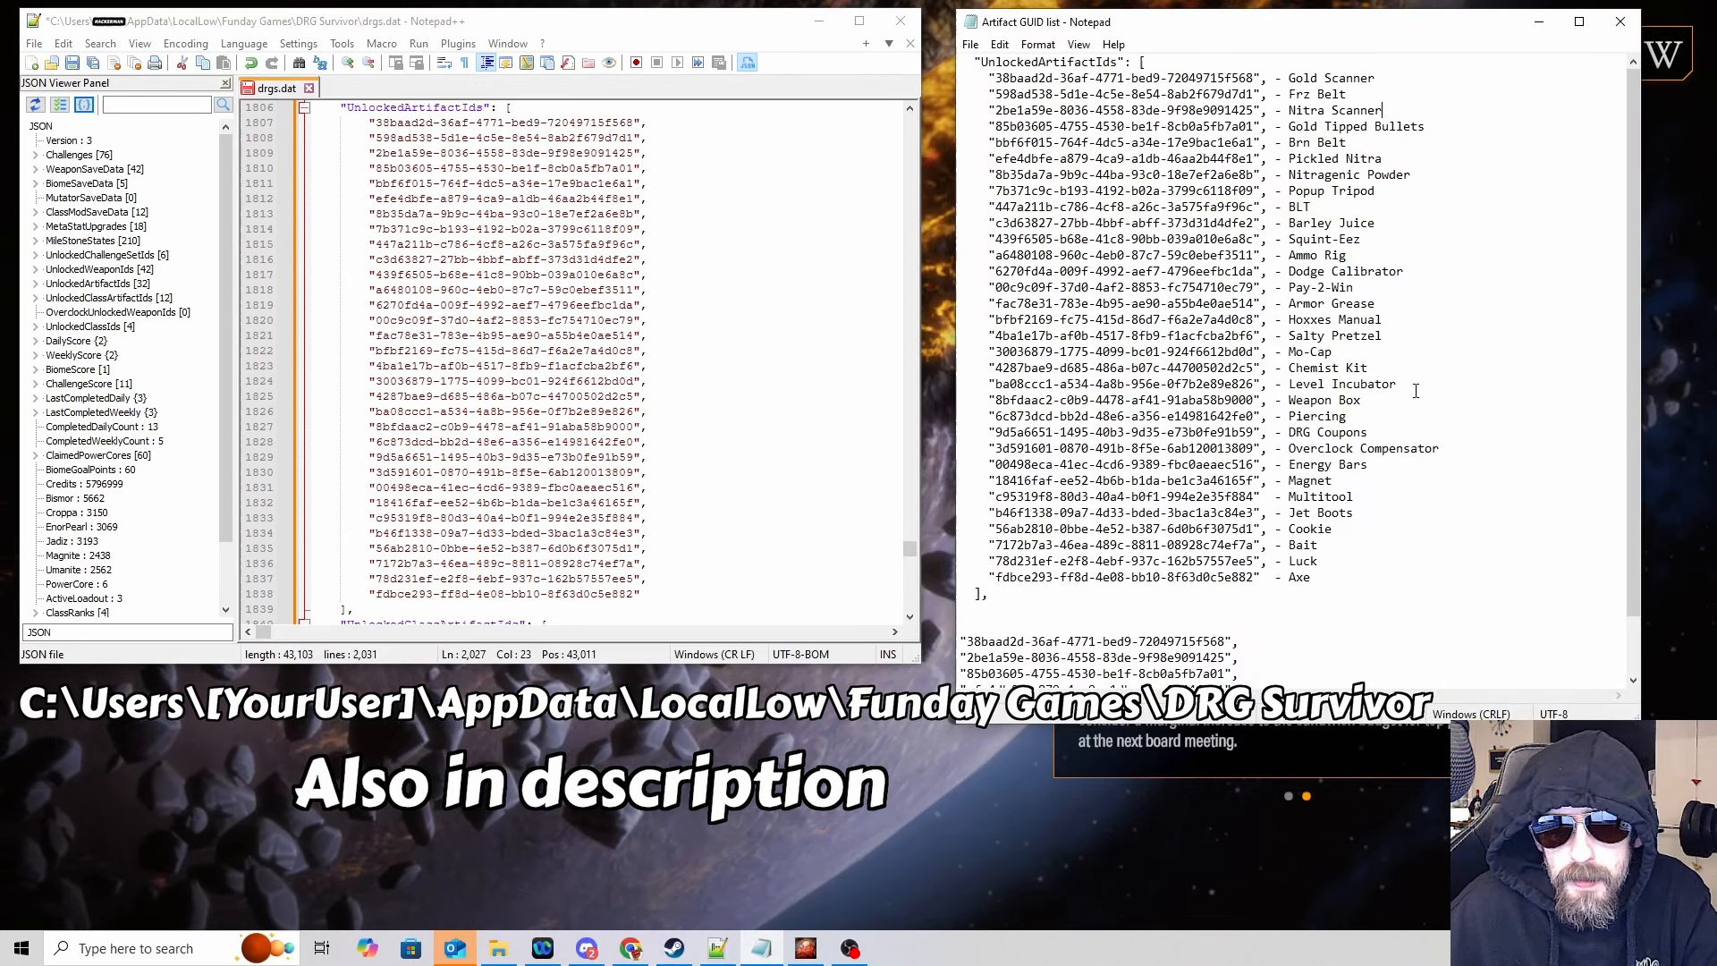
{"action": "left_click_drag", "start_coordinate": [1391, 564], "coordinate": [1021, 78]}
{"action": "left_click", "coordinate": [1231, 159]}
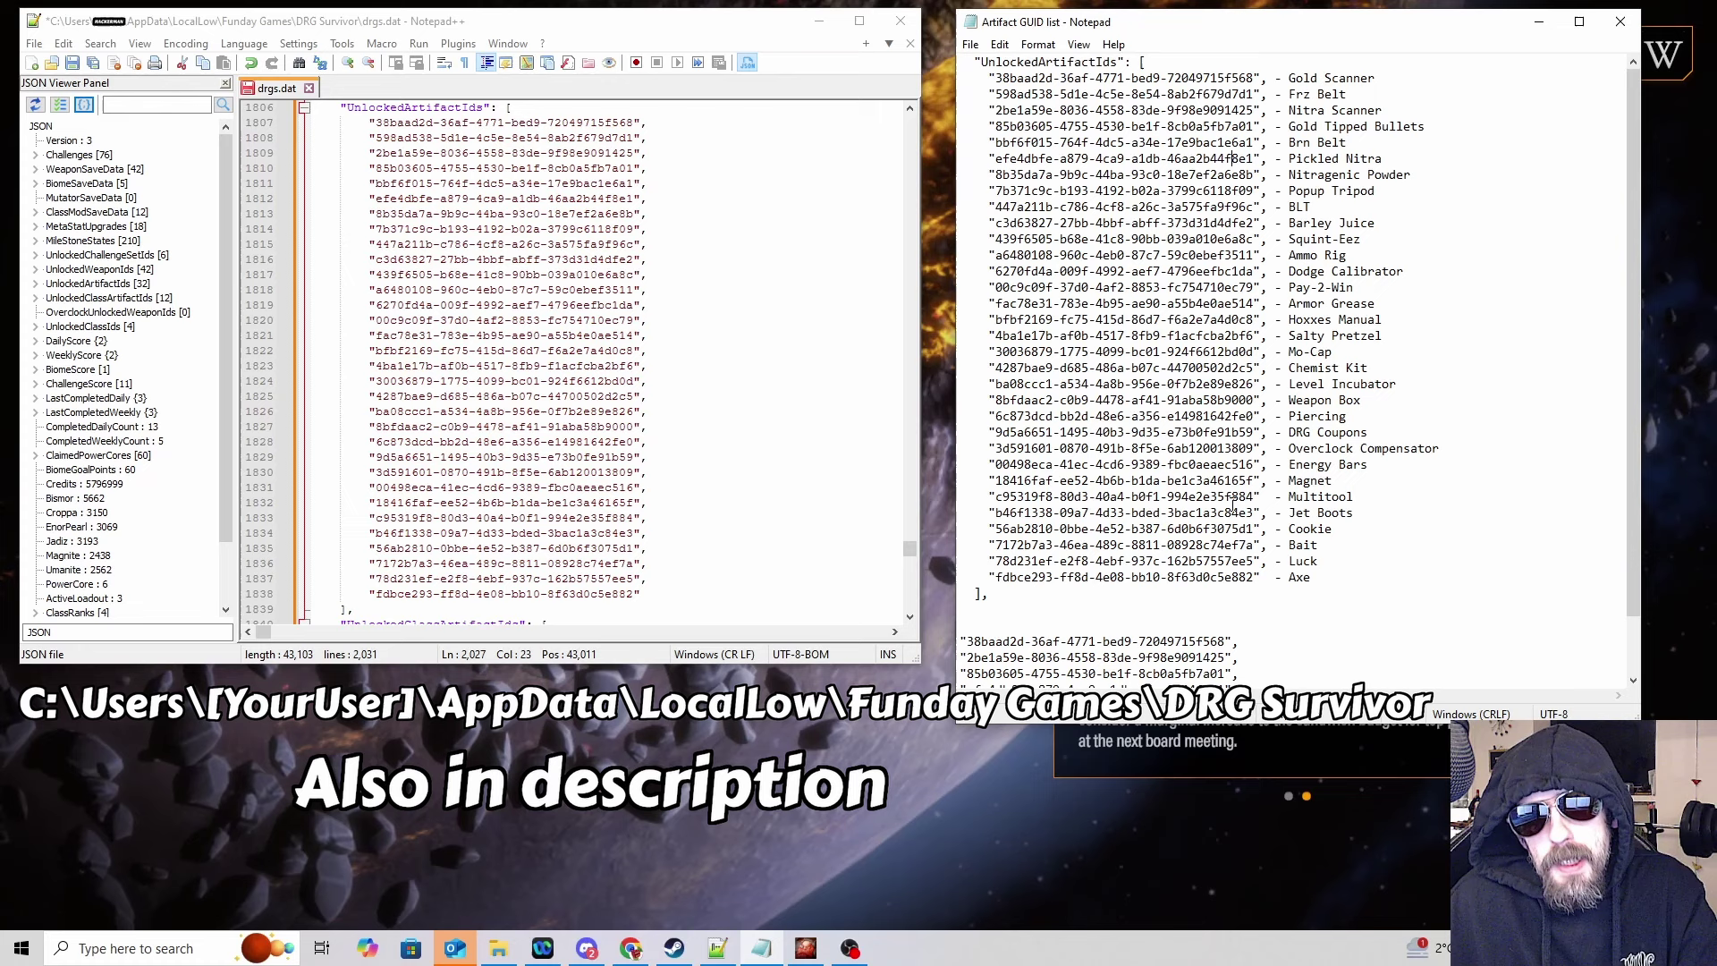
{"action": "scroll", "coordinate": [1232, 499], "scroll_direction": "down", "scroll_amount": 2}
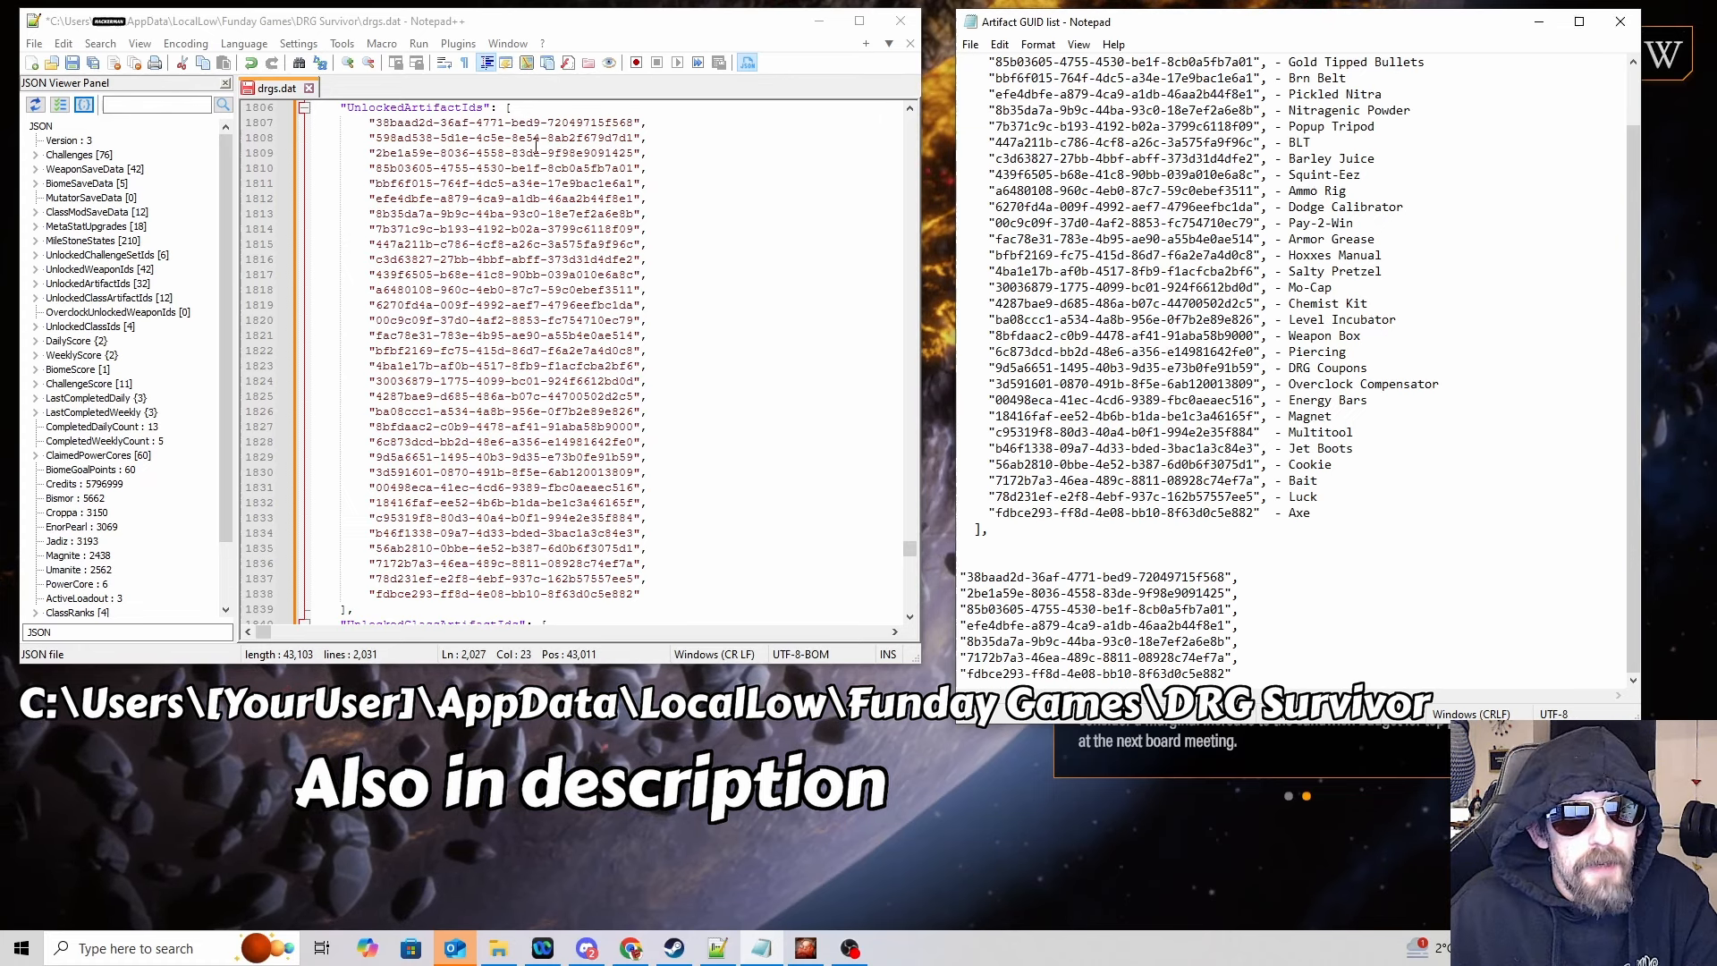
{"action": "scroll", "coordinate": [1233, 402], "scroll_direction": "up", "scroll_amount": 3}
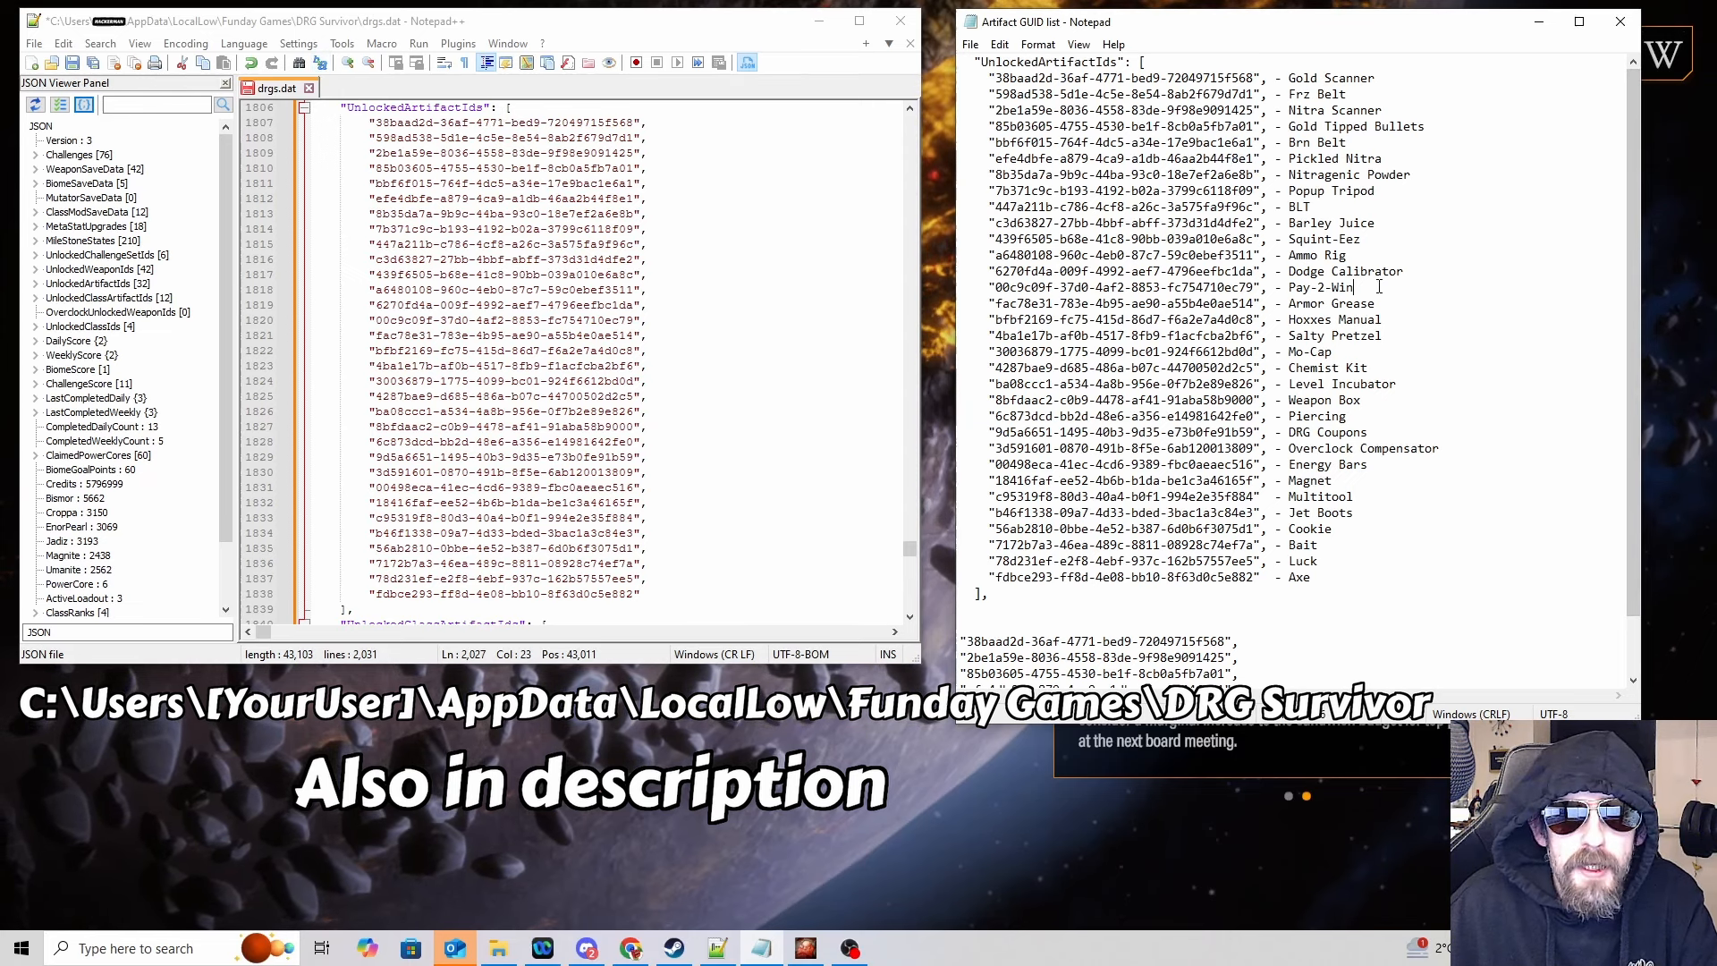
{"action": "left_click_drag", "start_coordinate": [1260, 81], "coordinate": [1134, 77]}
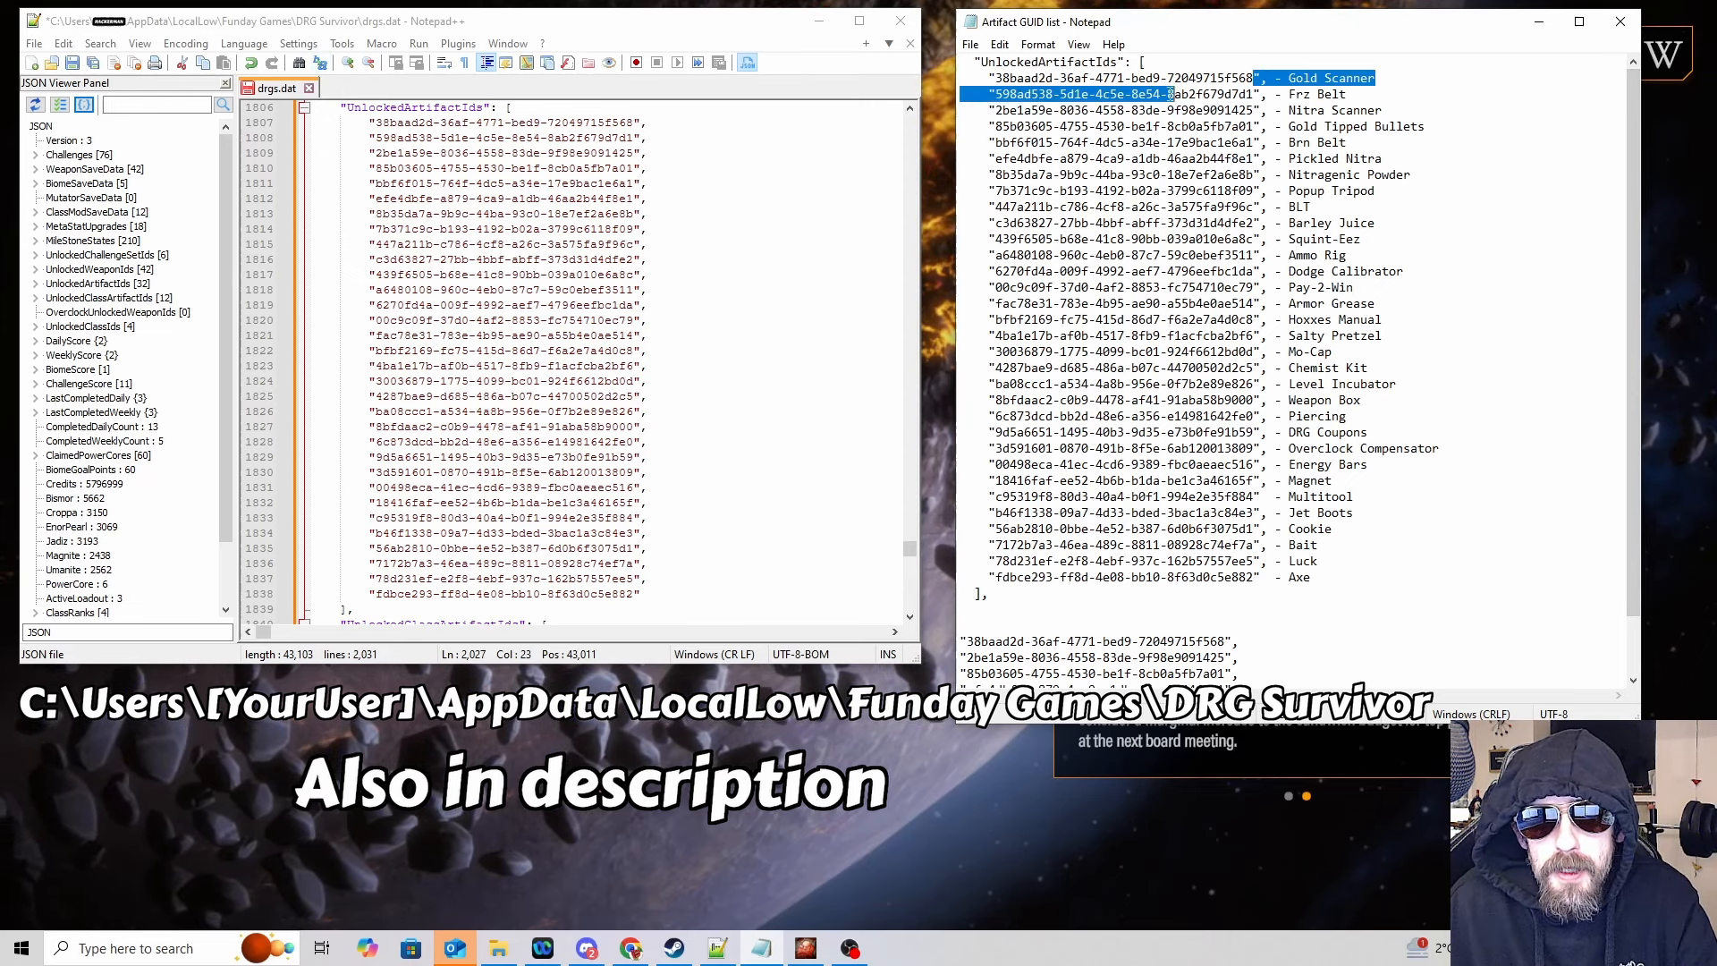
{"action": "scroll", "coordinate": [1208, 269], "scroll_direction": "down", "scroll_amount": 2}
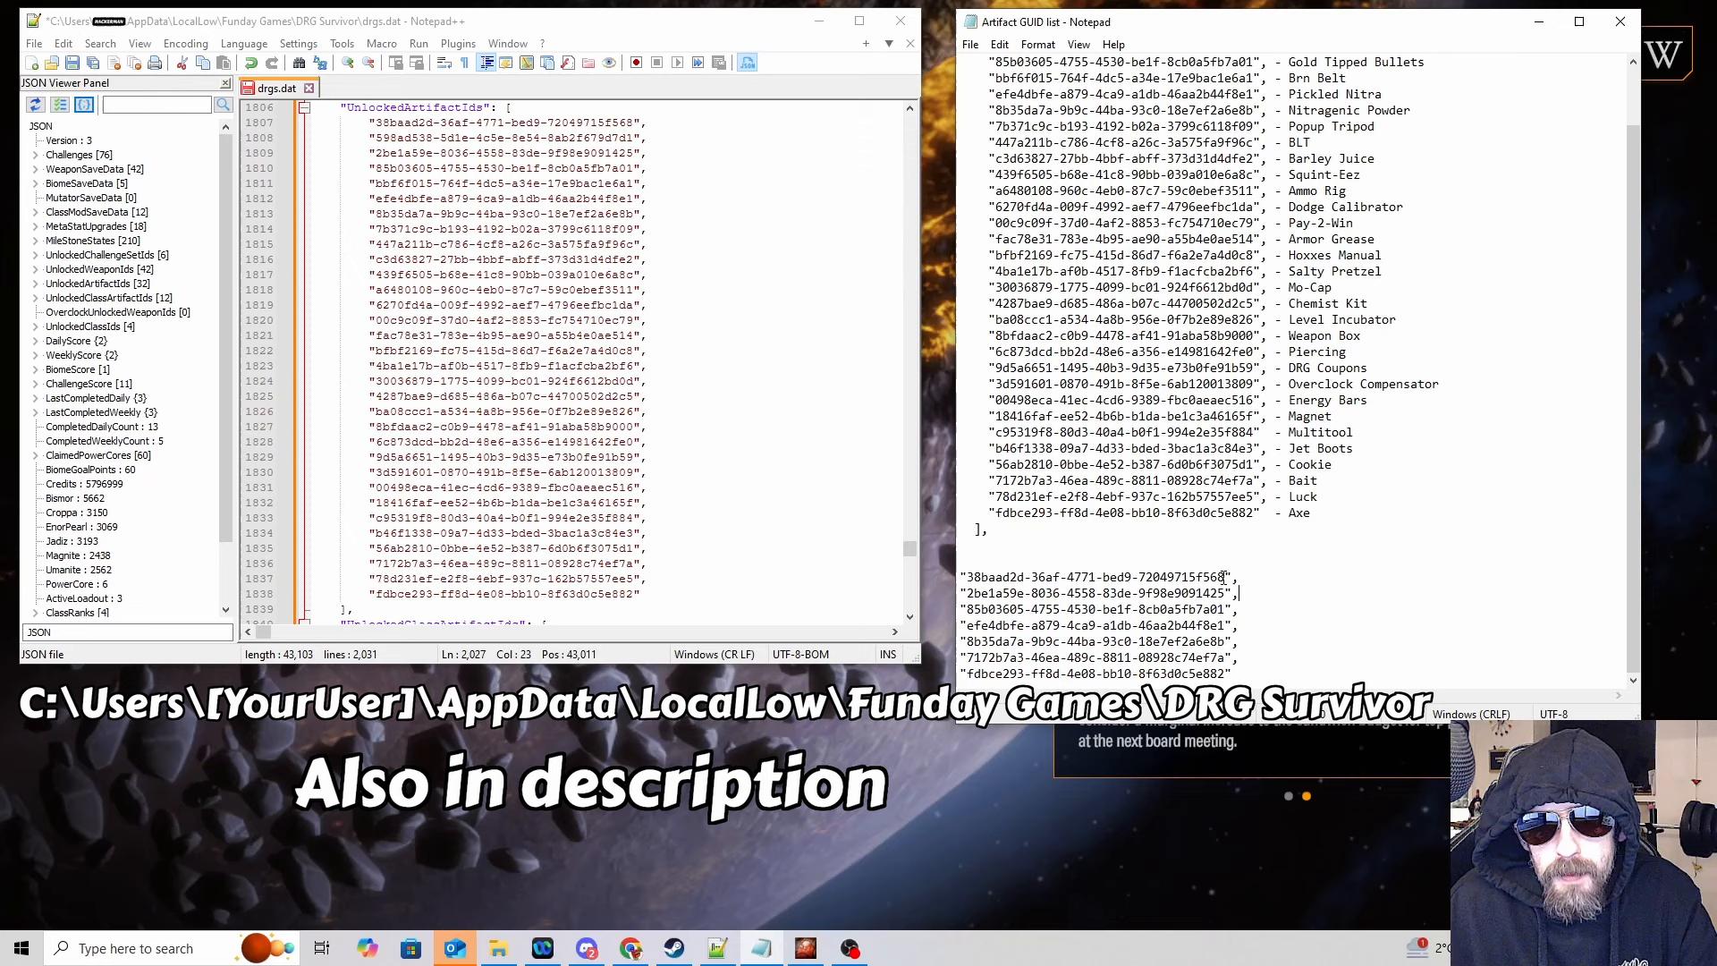
{"action": "left_click_drag", "start_coordinate": [1226, 576], "coordinate": [993, 577]}
{"action": "scroll", "coordinate": [1188, 574], "scroll_direction": "up", "scroll_amount": 2}
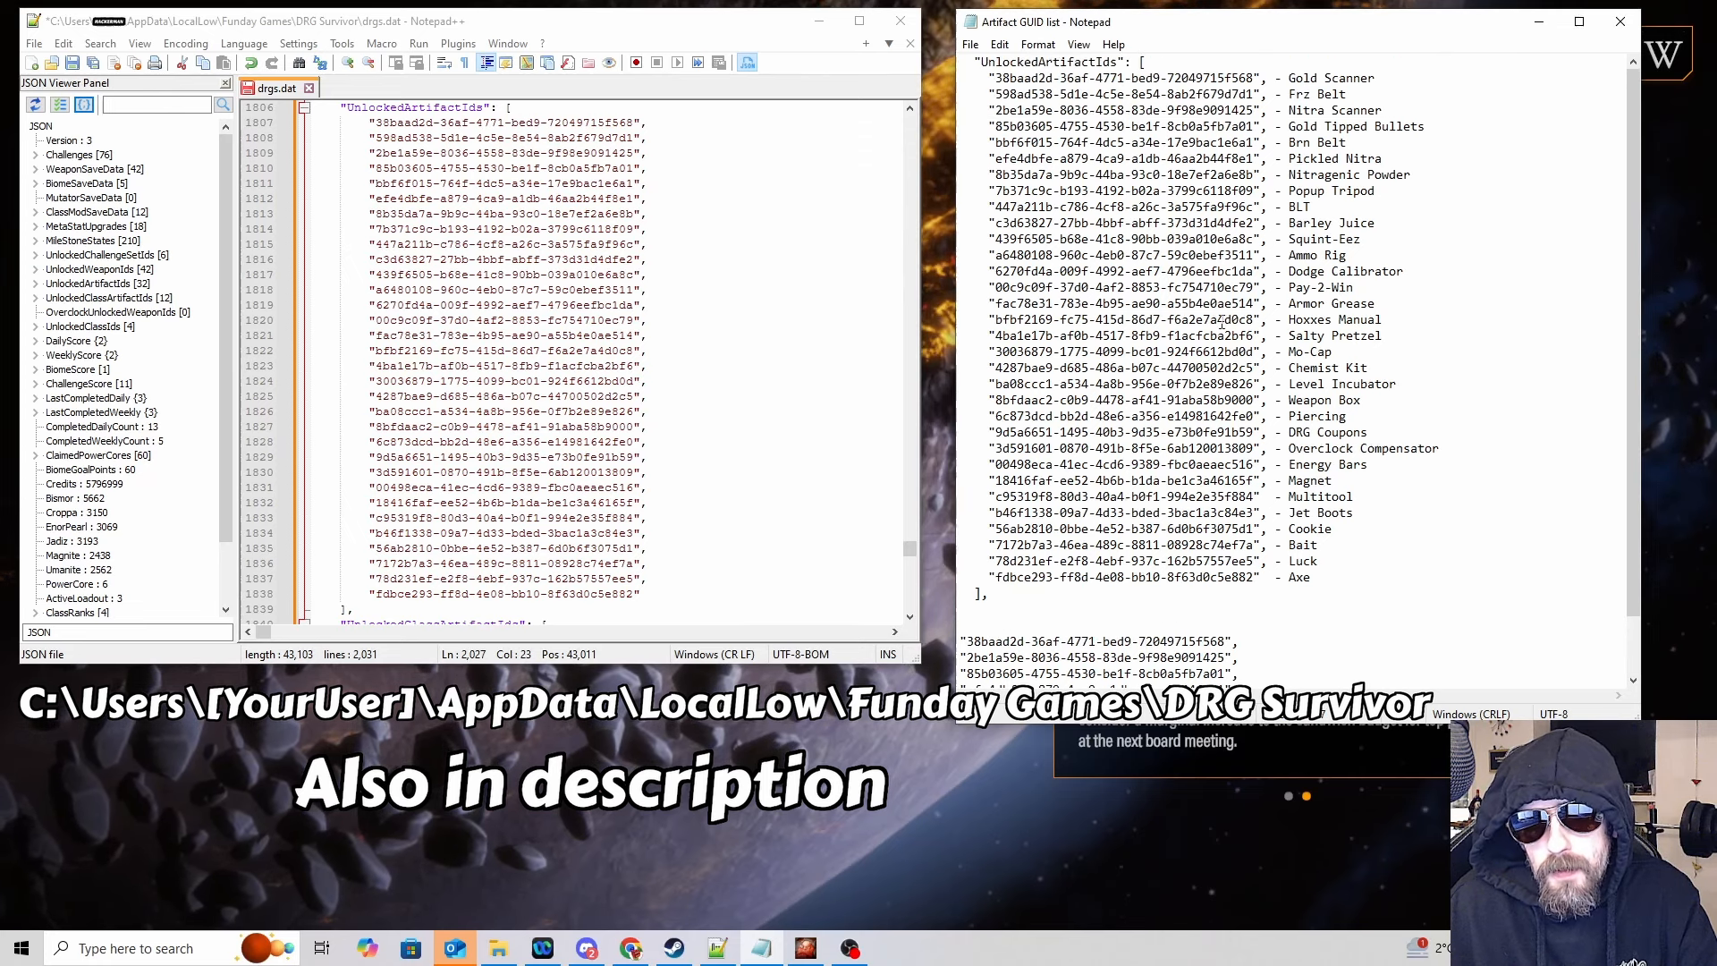
{"action": "scroll", "coordinate": [1248, 583], "scroll_direction": "down", "scroll_amount": 2}
Step: Copy the seven-GUID block from the notes and select the existing UnlockedArtifactIds entries
{"action": "left_click_drag", "start_coordinate": [1257, 669], "coordinate": [967, 576]}
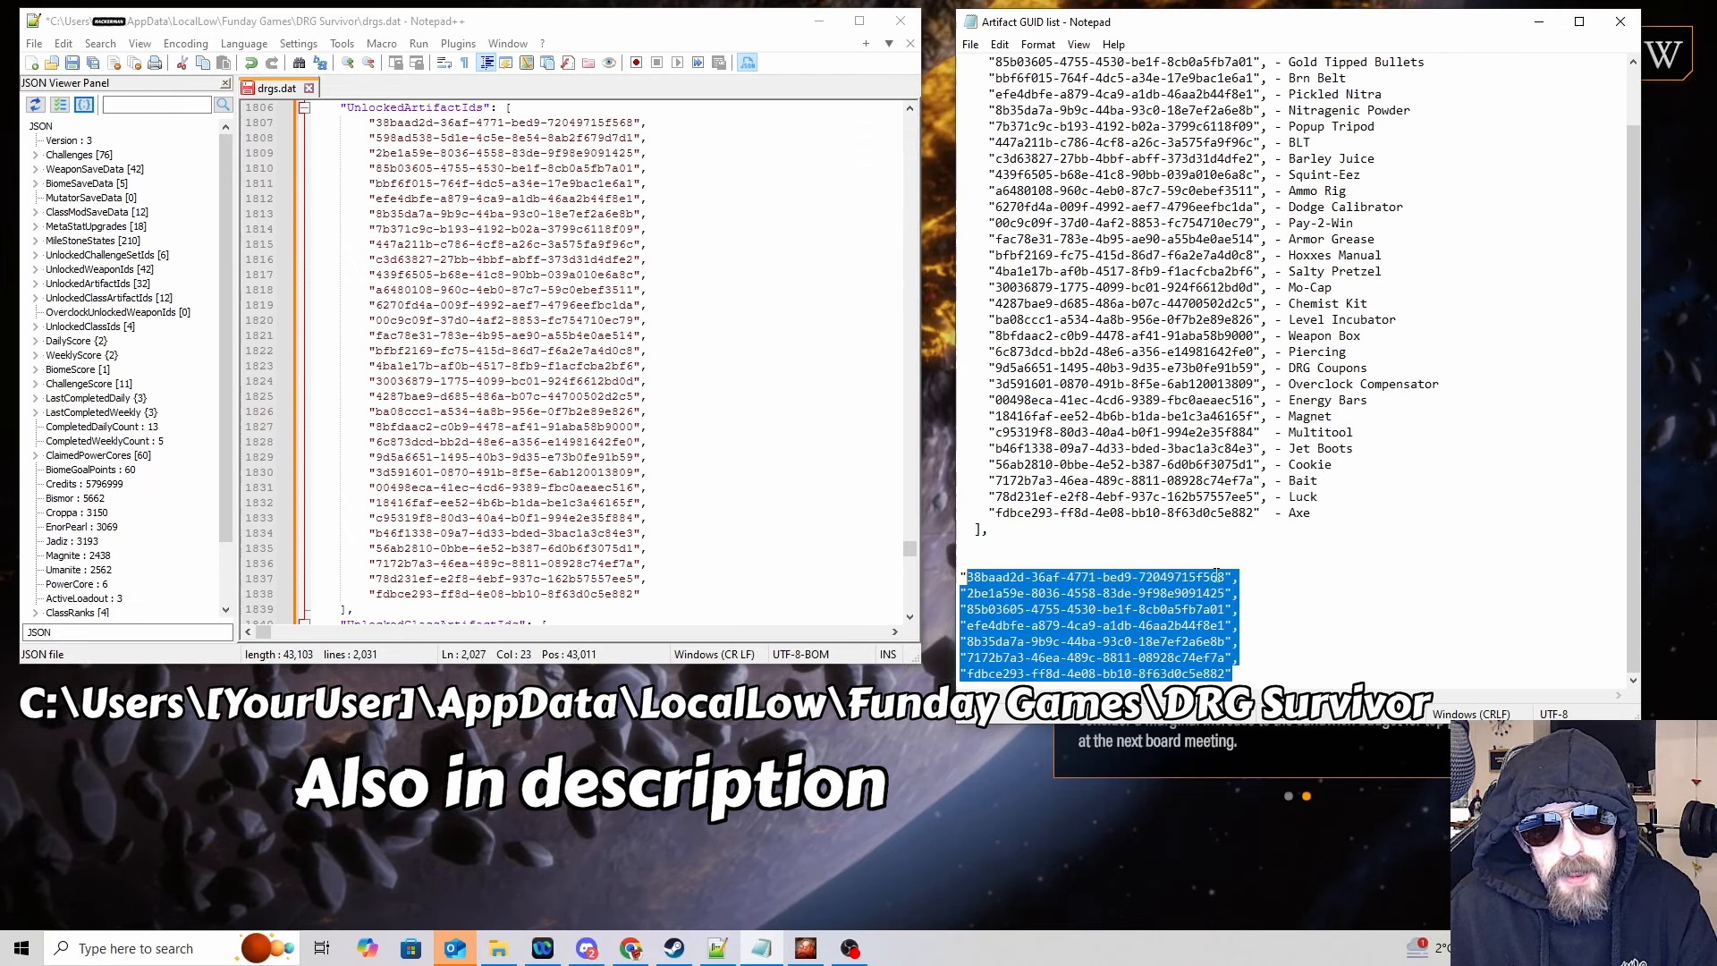
{"action": "left_click", "coordinate": [1258, 668]}
{"action": "mouse_move", "coordinate": [1257, 674]}
{"action": "left_mouse_down"}
{"action": "mouse_move", "coordinate": [1053, 591]}
{"action": "mouse_move", "coordinate": [964, 577]}
{"action": "left_mouse_up"}
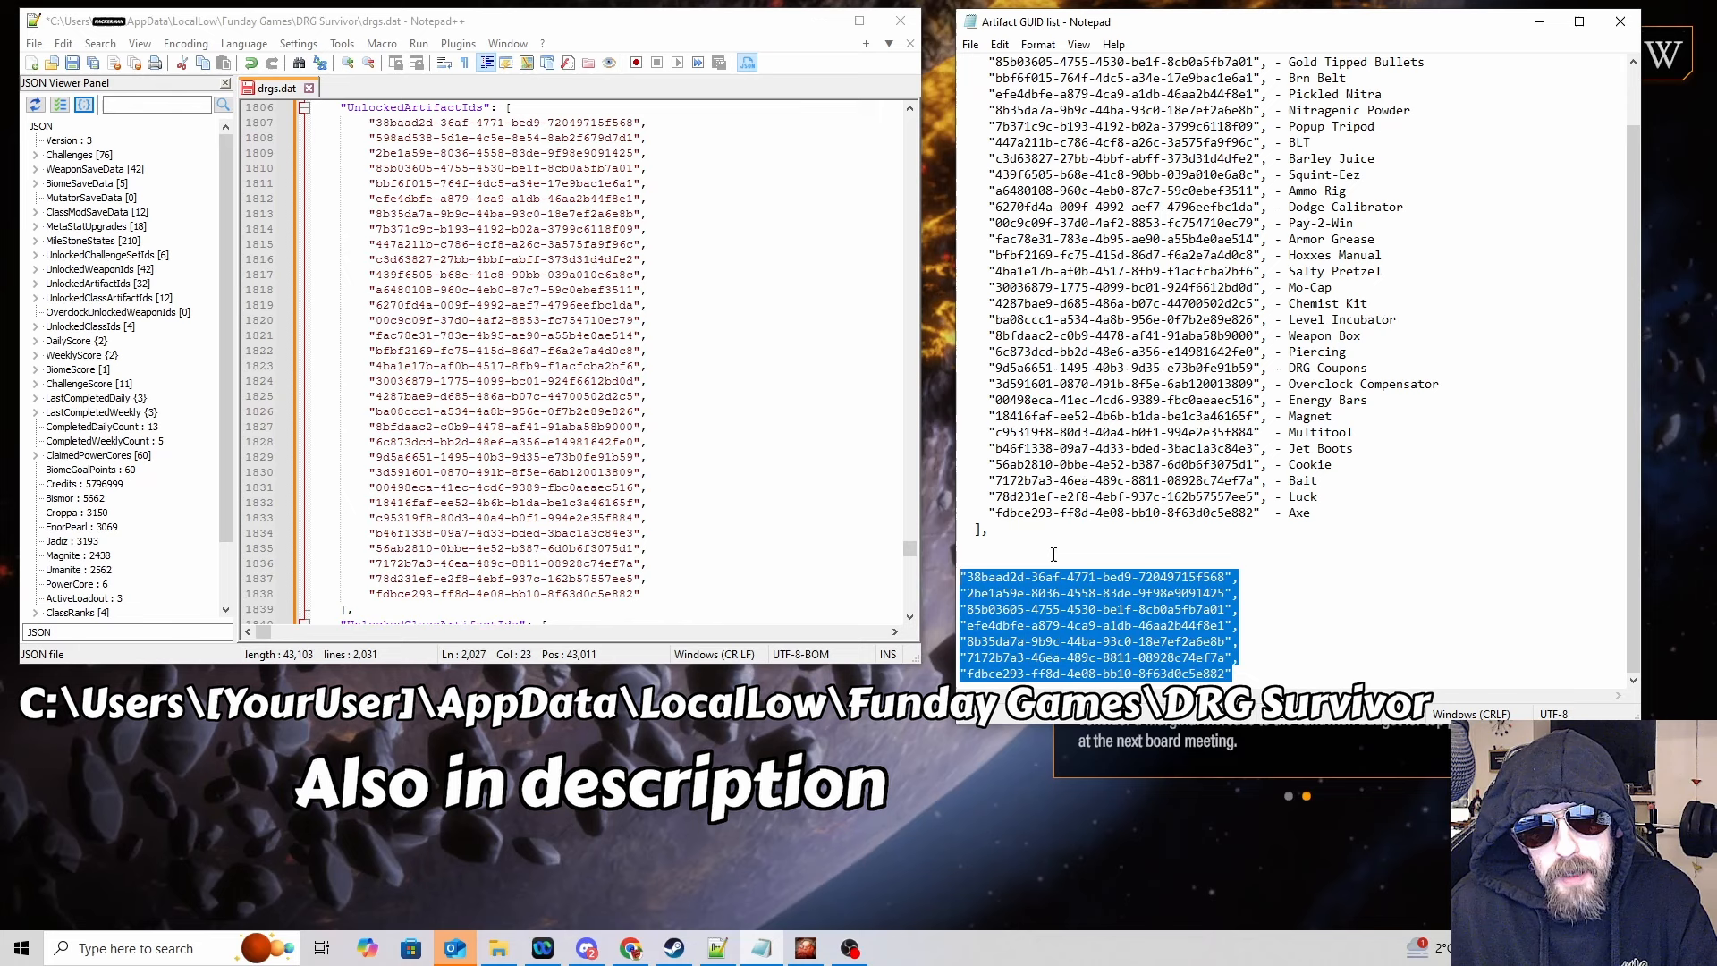
{"action": "left_click_drag", "start_coordinate": [649, 594], "coordinate": [309, 124]}
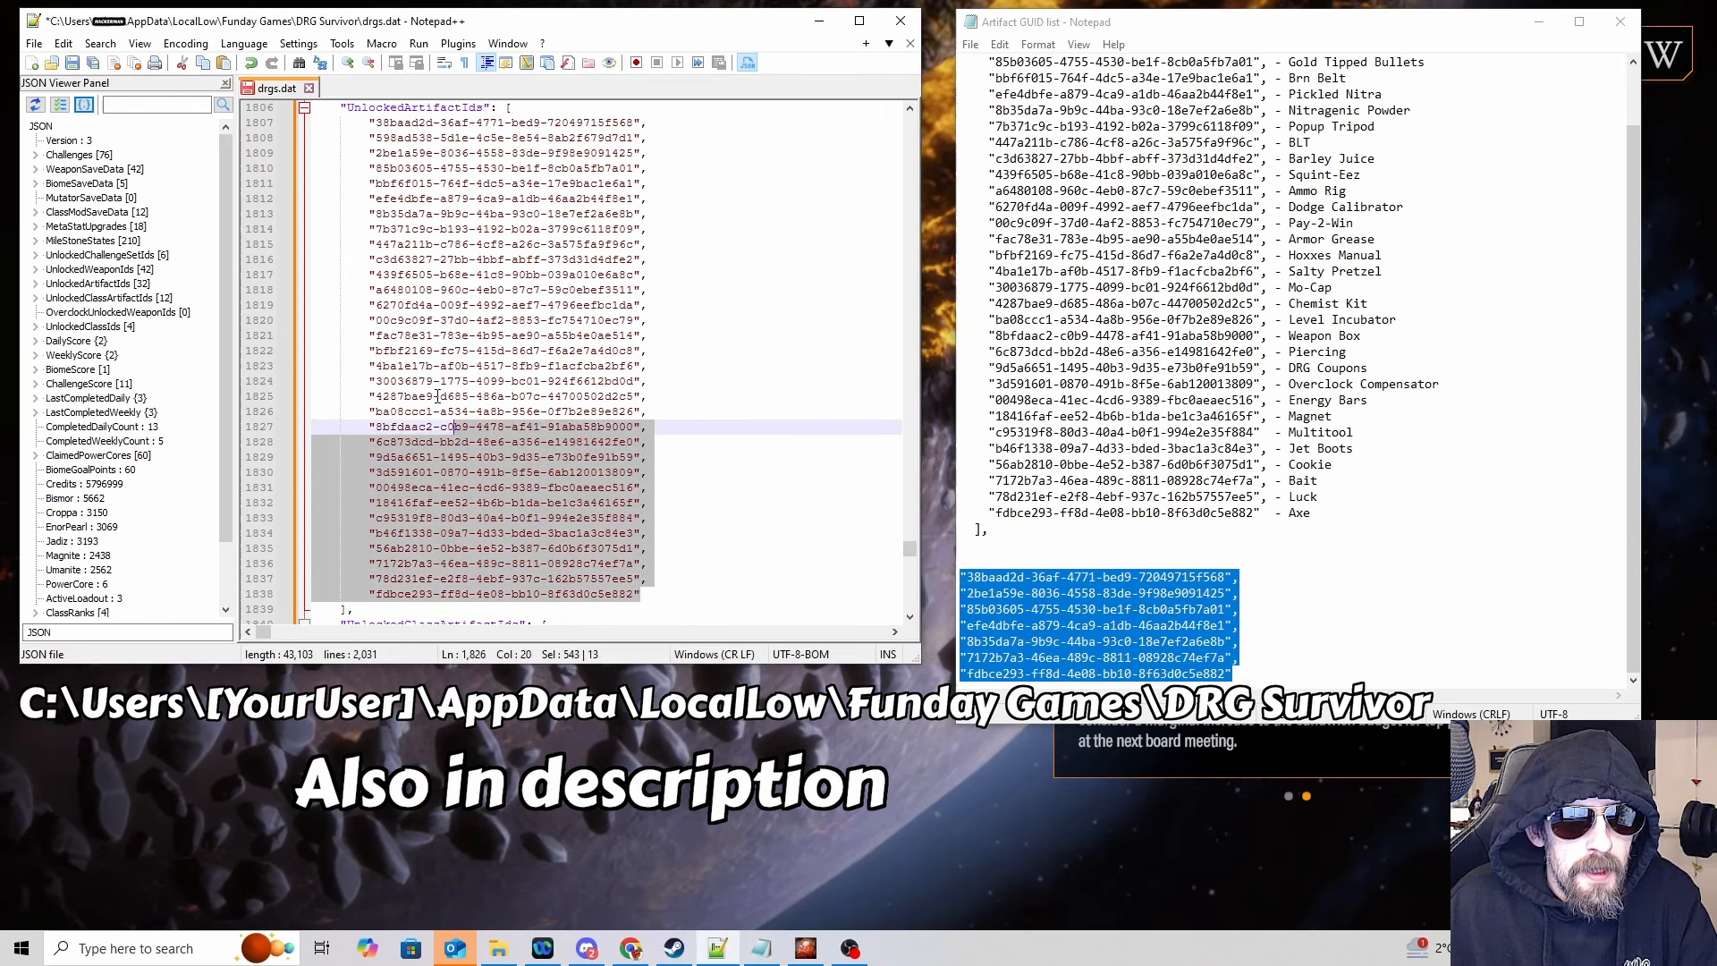
Step: Paste the seven GUIDs over the old entries and indent the first three lines to match
{"action": "key", "text": "ctrl+v"}
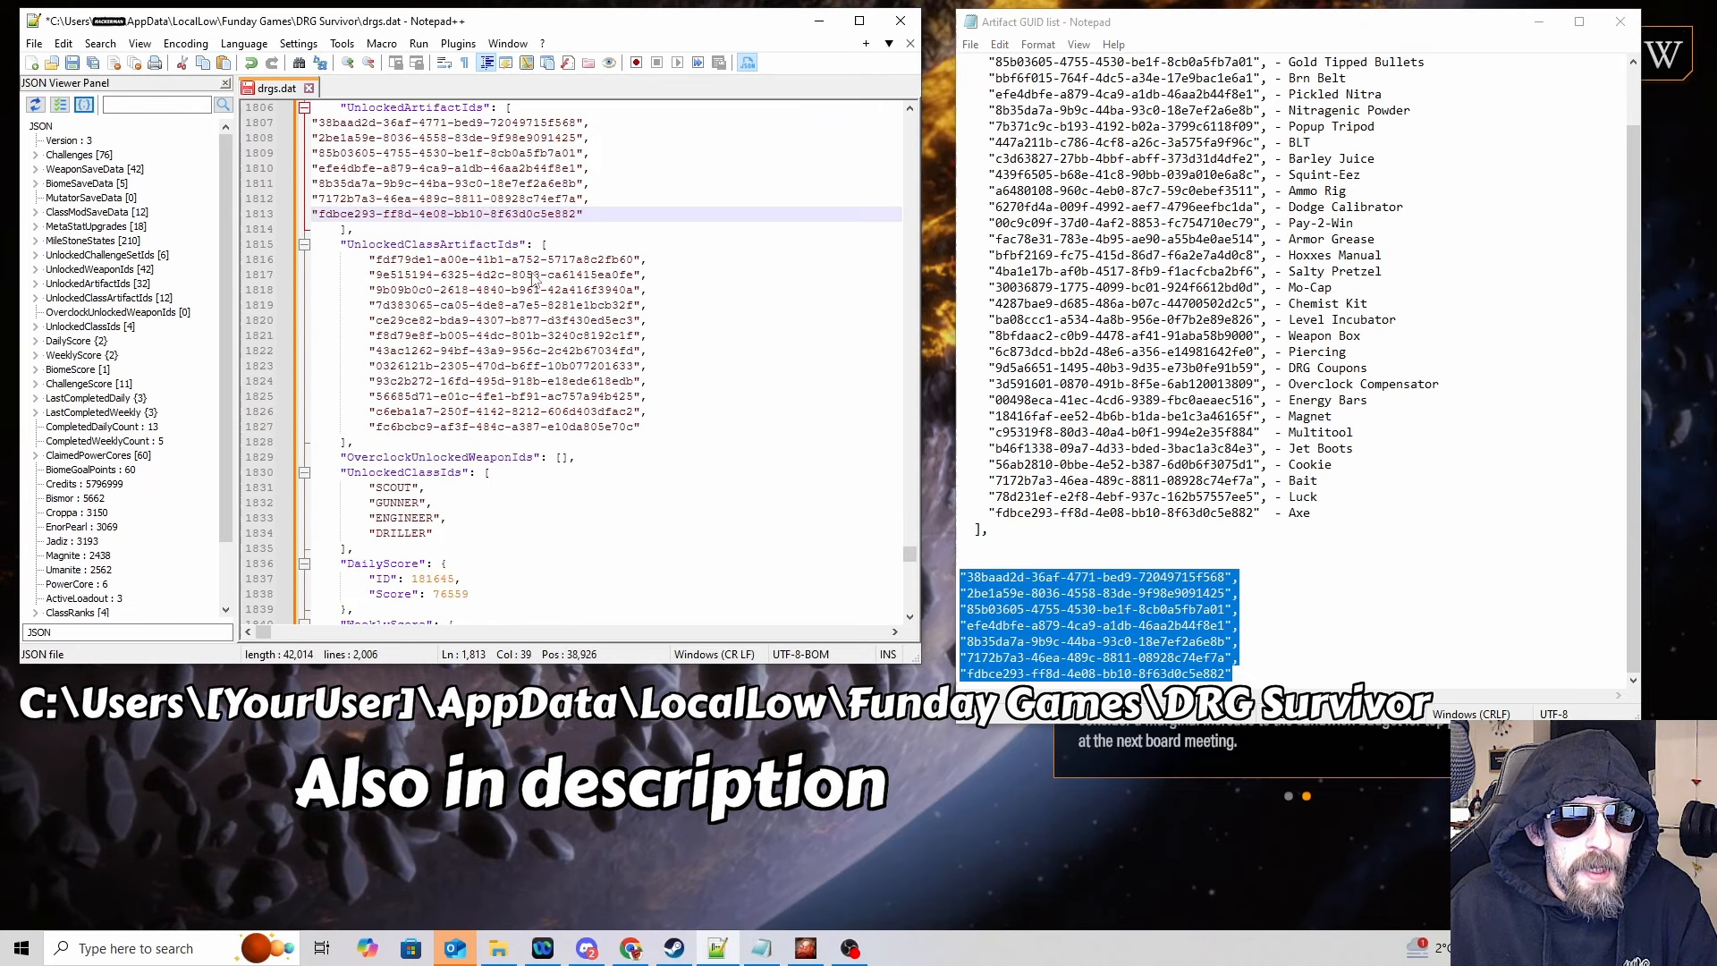
{"action": "left_click", "coordinate": [313, 125]}
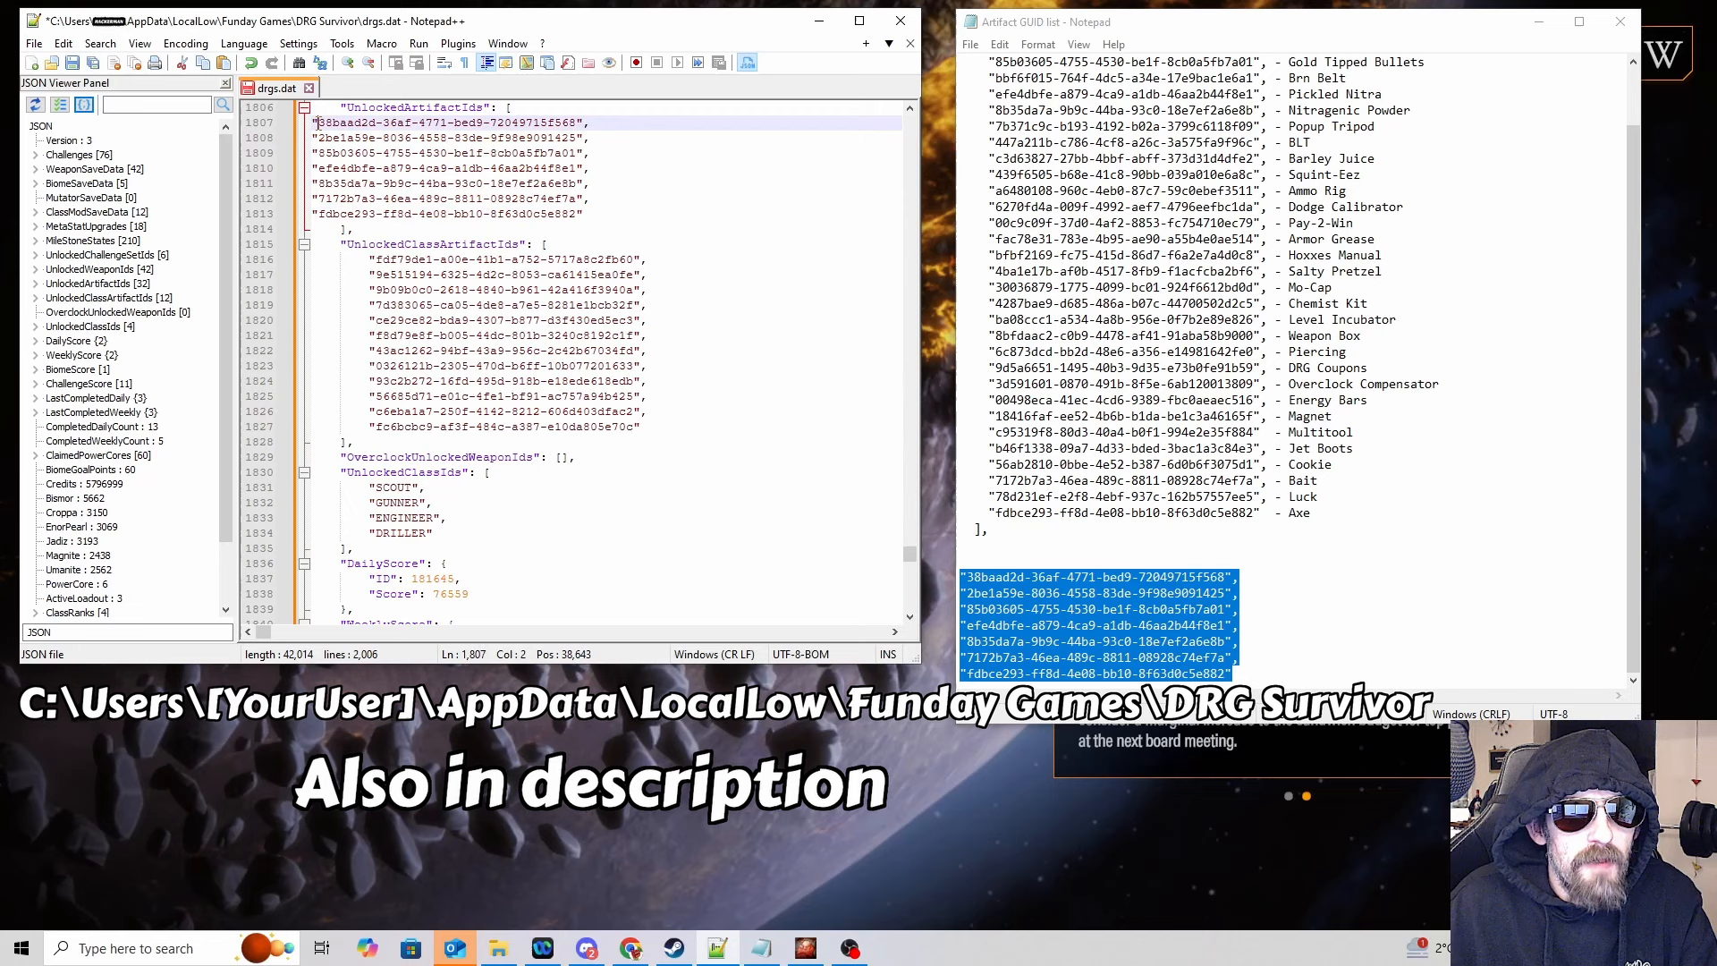
{"action": "key", "text": "Tab"}
{"action": "key", "text": "Tab"}
{"action": "key", "text": "Down"}
{"action": "key", "text": "Home"}
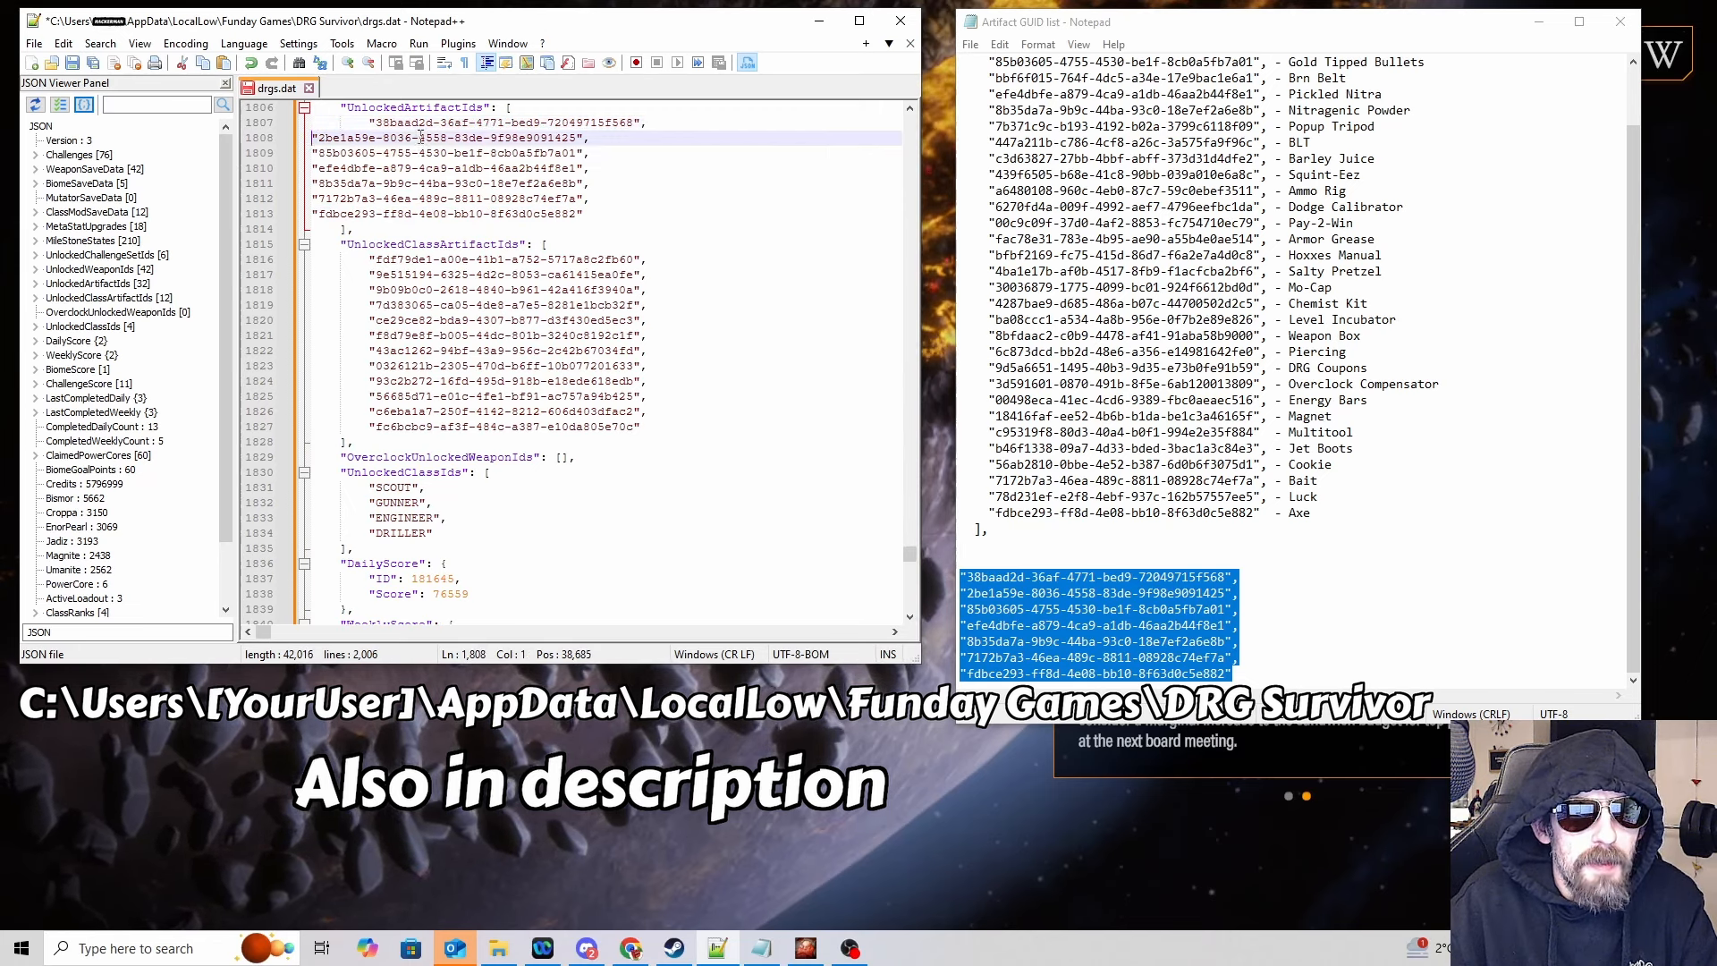
{"action": "key", "text": "Tab"}
{"action": "key", "text": "Tab"}
{"action": "key", "text": "Down"}
{"action": "key", "text": "Home"}
{"action": "key", "text": "Tab"}
{"action": "key", "text": "Tab"}
{"action": "key", "text": "Tab"}
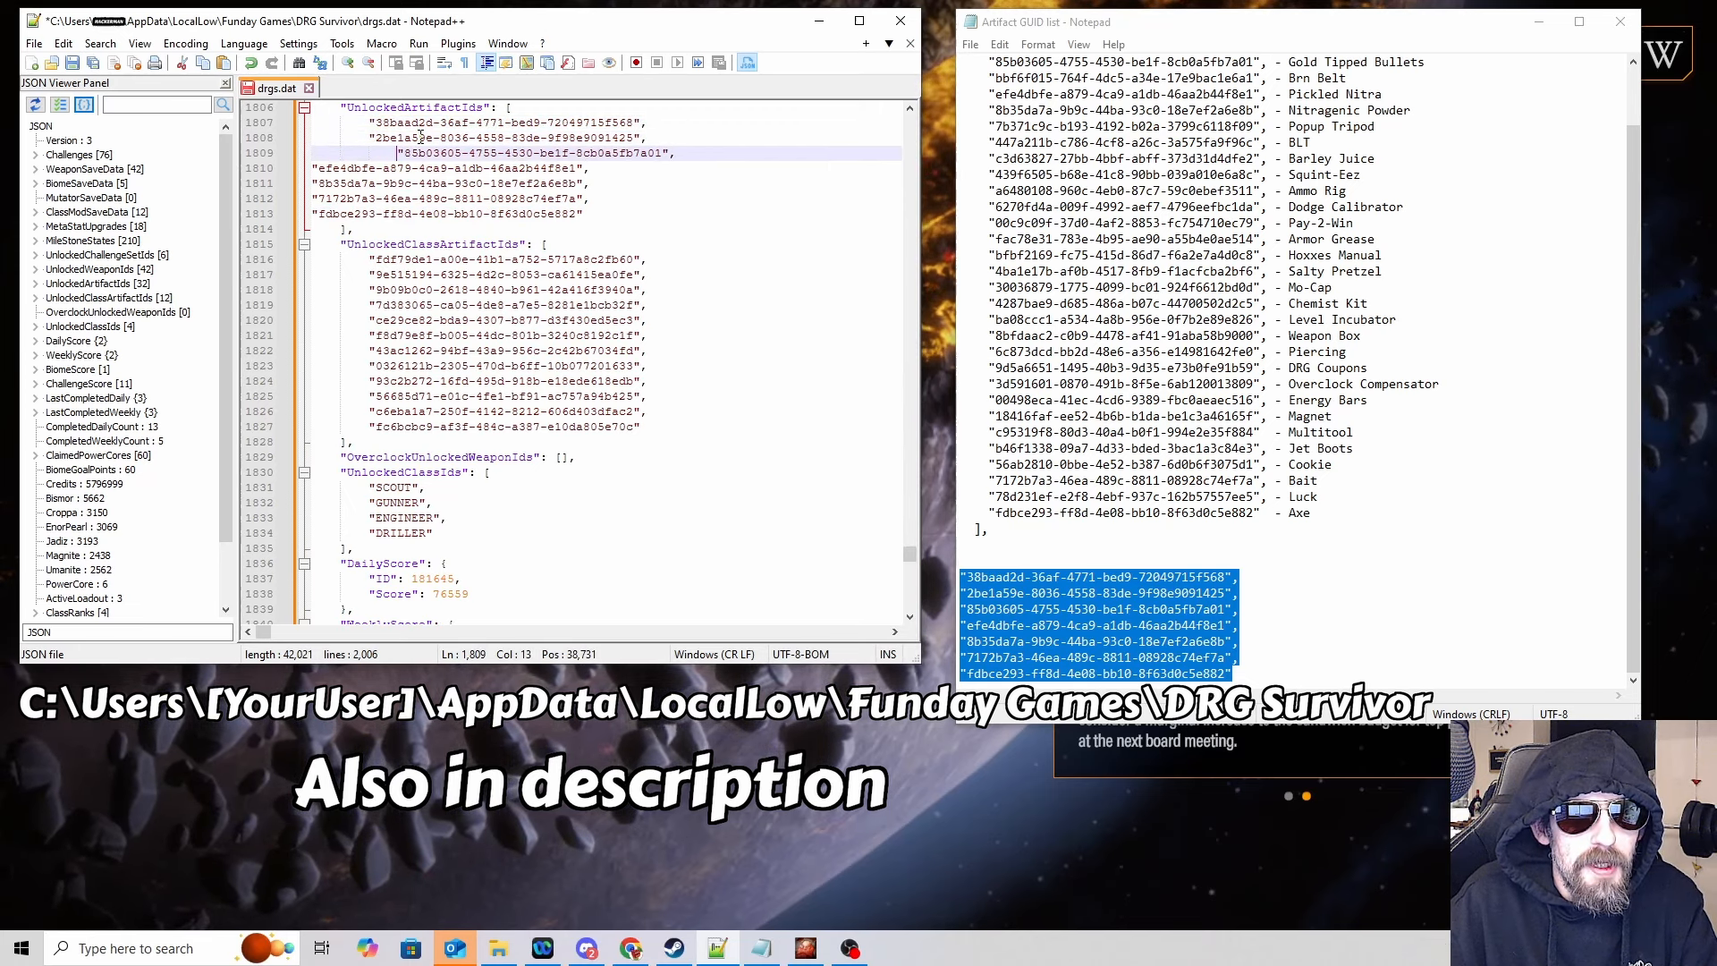
{"action": "key", "text": "BackSpace"}
Step: Indent the remaining pasted GUID lines so the list aligns with the surrounding JSON
{"action": "key", "text": "Down"}
{"action": "key", "text": "Tab"}
{"action": "key", "text": "Tab"}
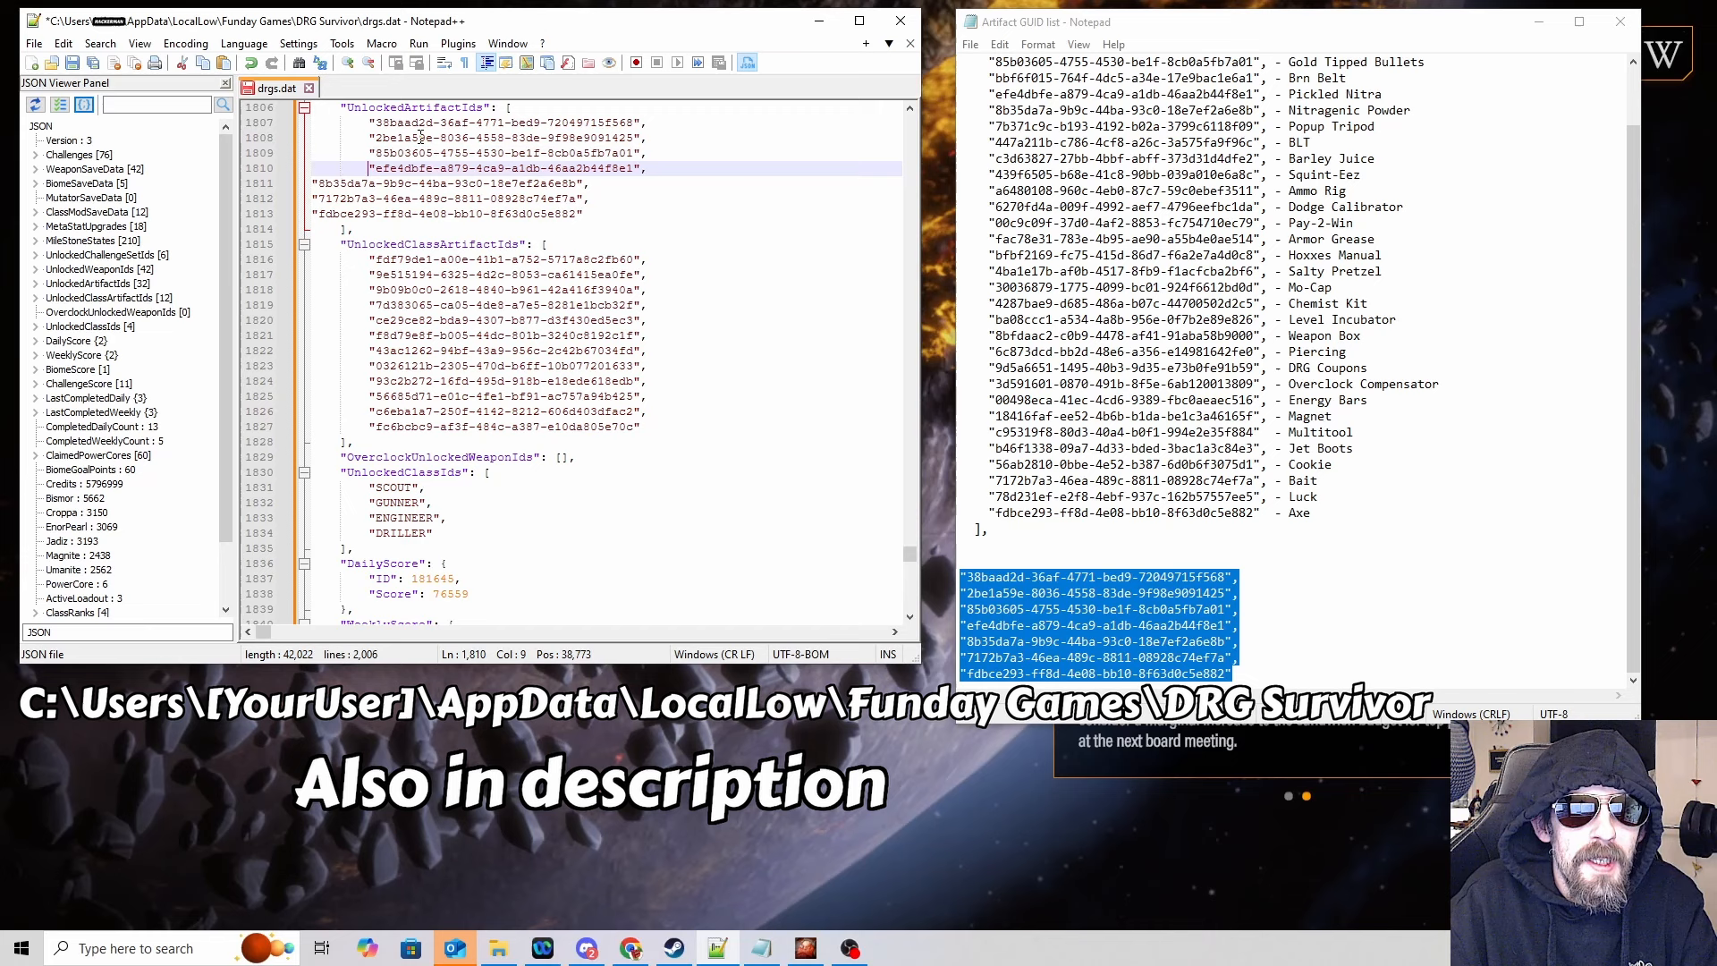
{"action": "key", "text": "Down"}
{"action": "key", "text": "Tab"}
{"action": "key", "text": "Tab"}
{"action": "key", "text": "Down"}
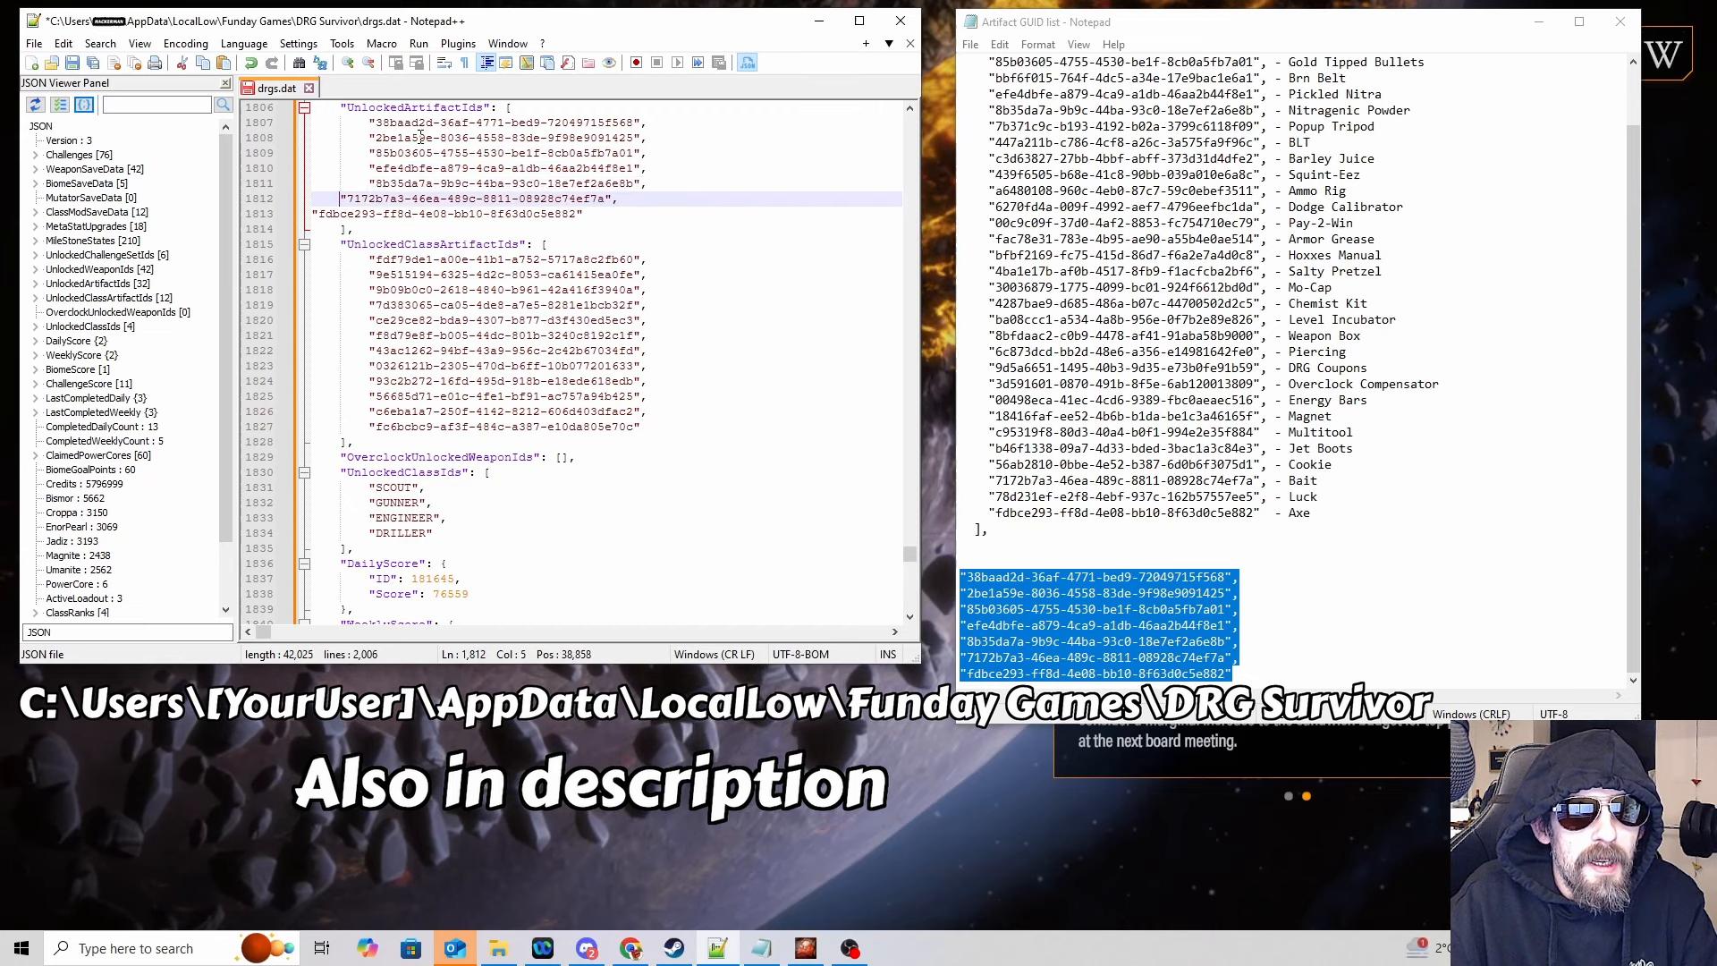
{"action": "key", "text": "Tab"}
{"action": "key", "text": "Tab"}
{"action": "key", "text": "Down"}
{"action": "key", "text": "Tab"}
{"action": "key", "text": "Tab"}
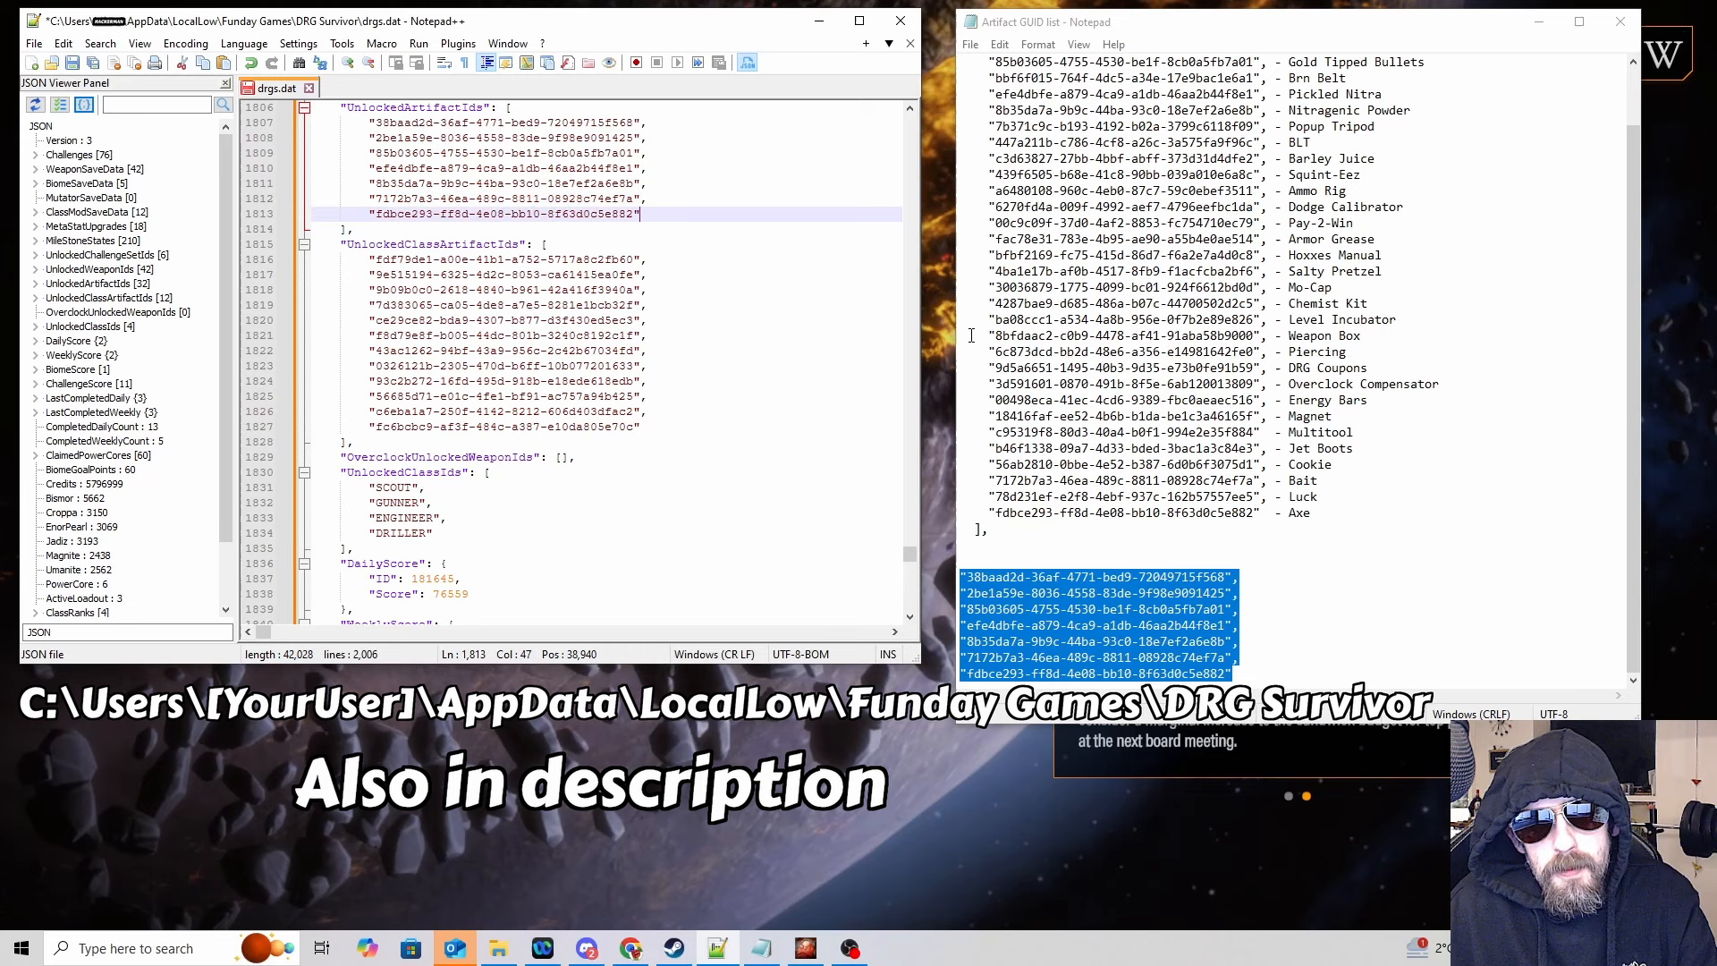
Step: Review the pasted GUID lines against the notes, ending at the last fdbce293 entry
{"action": "left_click", "coordinate": [1073, 529]}
{"action": "left_click_drag", "start_coordinate": [1270, 449], "coordinate": [1183, 449]}
{"action": "left_click", "coordinate": [1267, 432]}
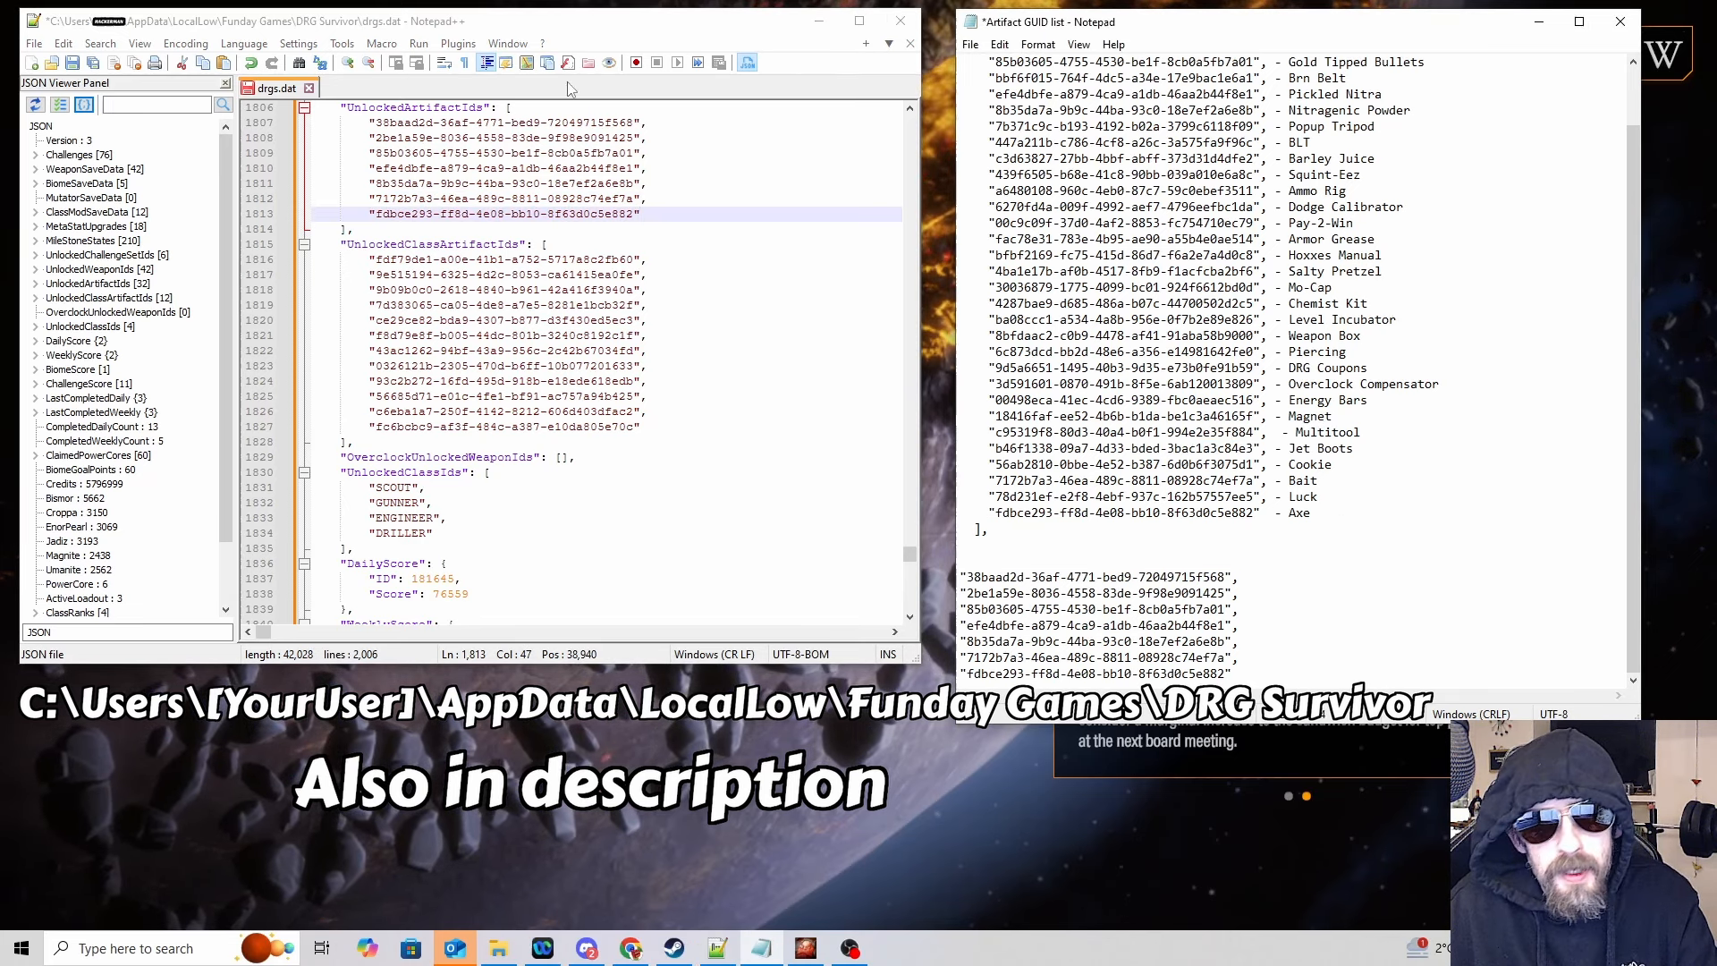
{"action": "left_click", "coordinate": [663, 172]}
{"action": "key", "text": "Down"}
{"action": "key", "text": "Down"}
{"action": "key", "text": "Up"}
{"action": "key", "text": "Up"}
{"action": "key", "text": "Up"}
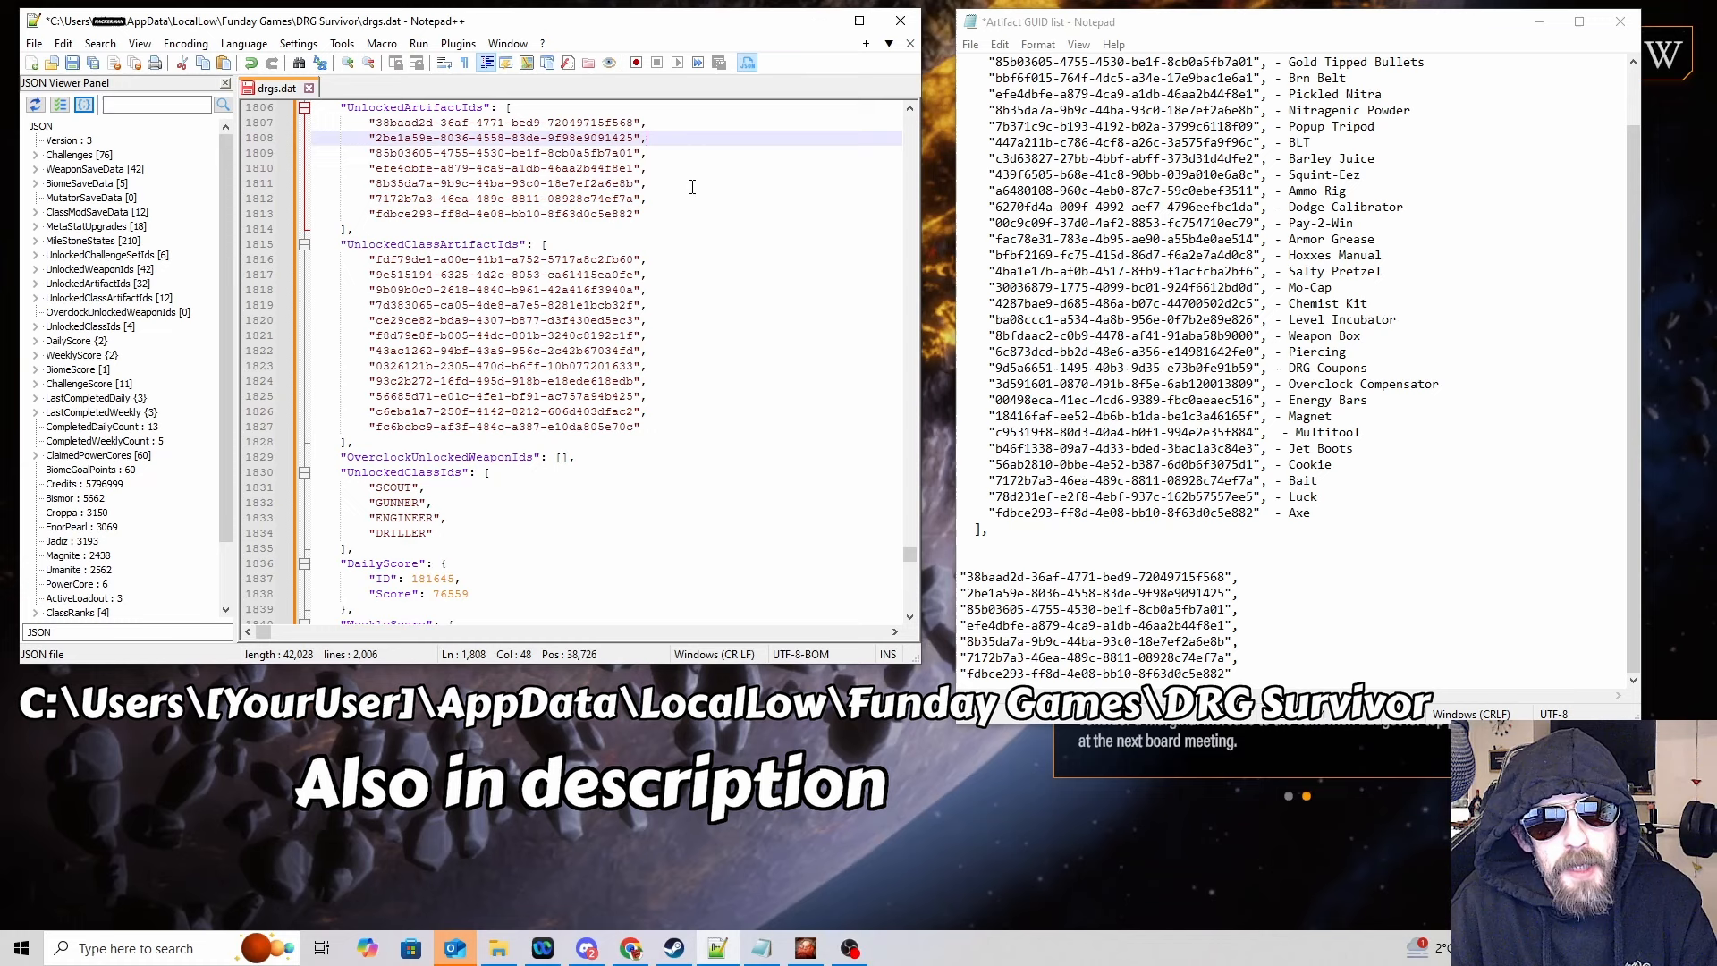
{"action": "key", "text": "Down"}
{"action": "key", "text": "Down"}
{"action": "key", "text": "Down"}
{"action": "key", "text": "Down"}
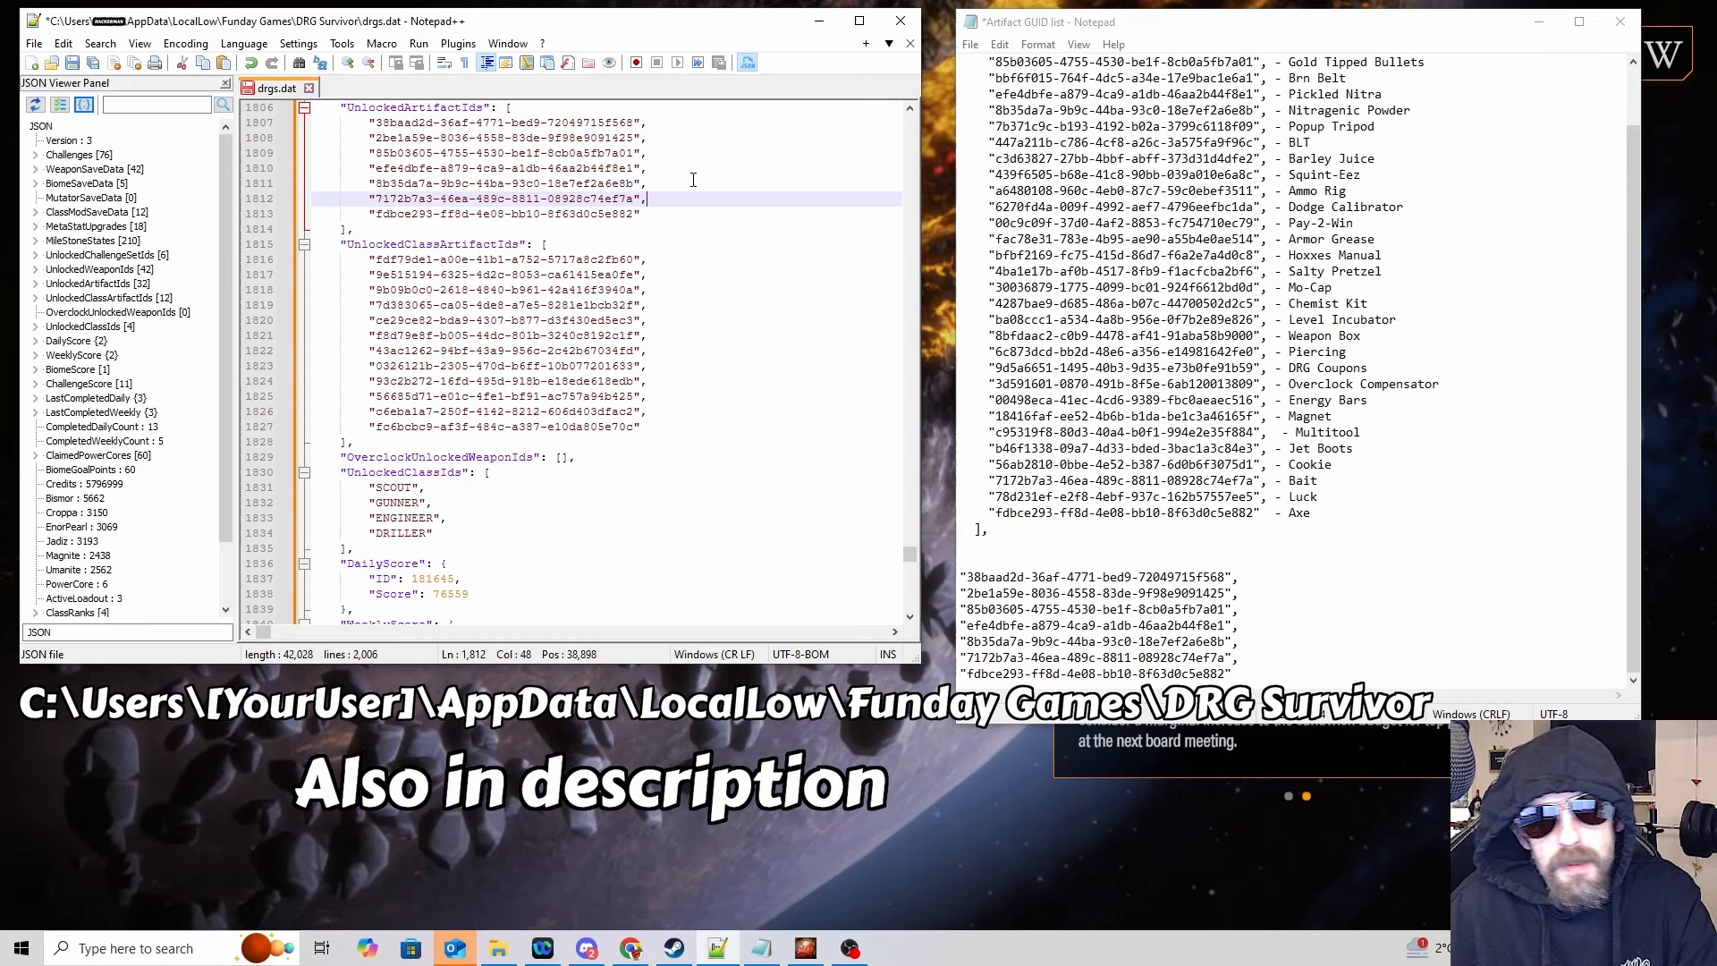
{"action": "scroll", "coordinate": [667, 215], "scroll_direction": "up", "scroll_amount": 1}
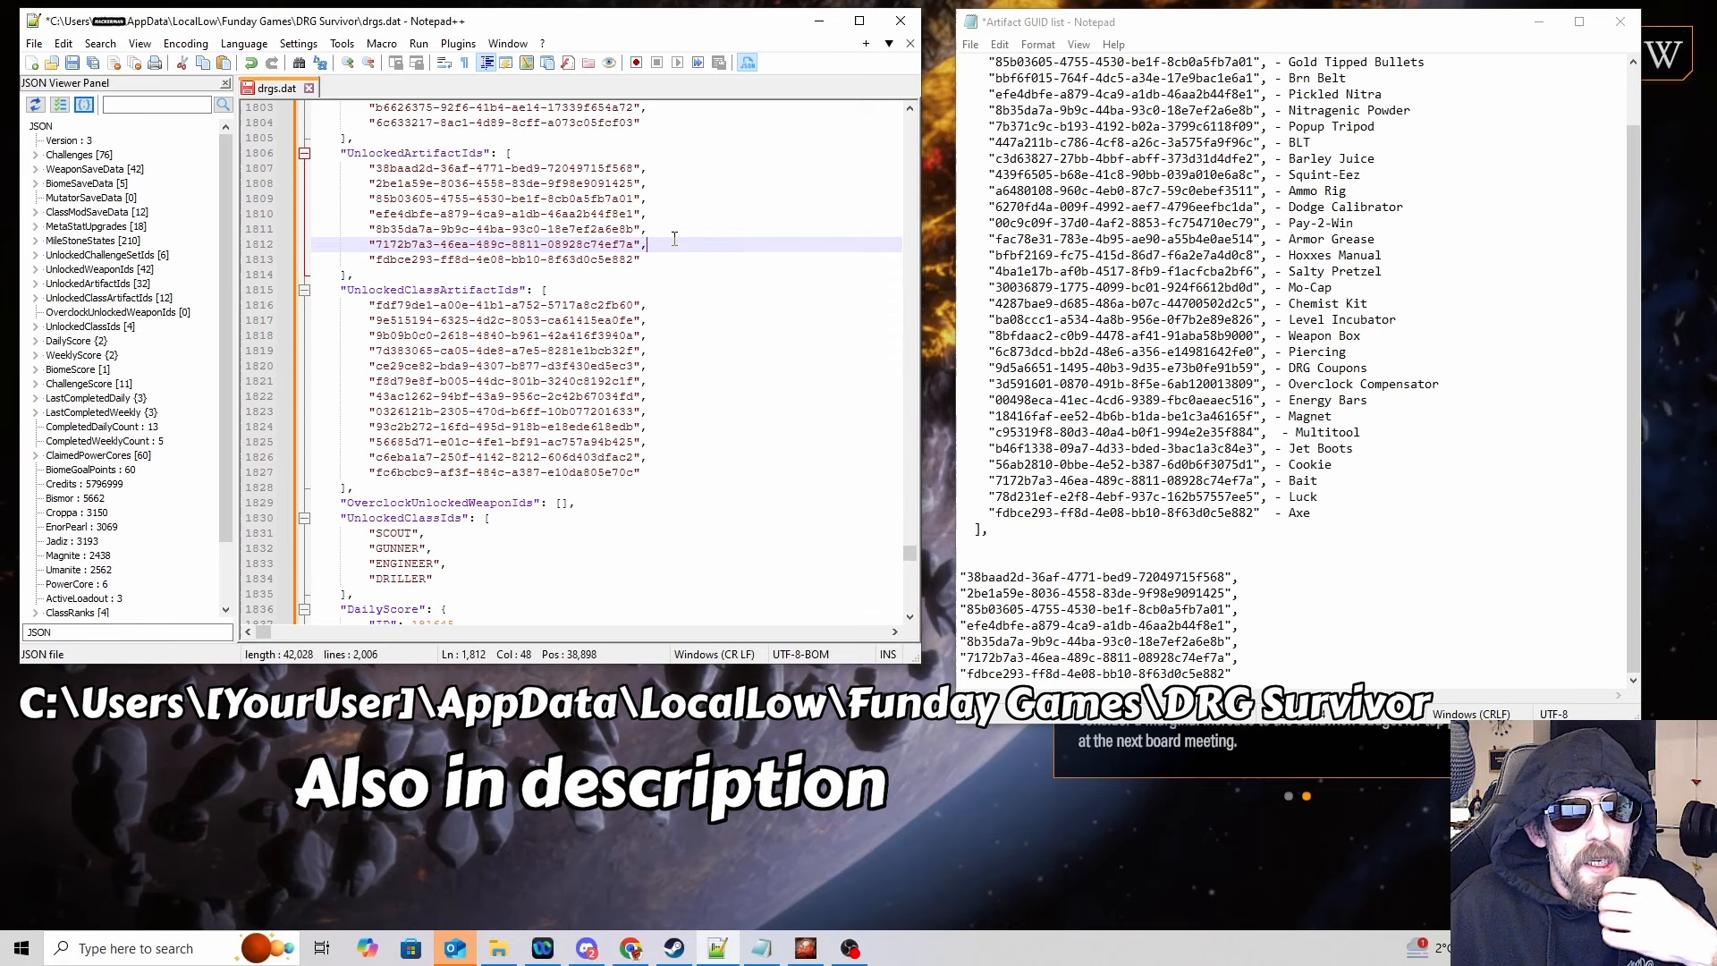
{"action": "left_click", "coordinate": [667, 169]}
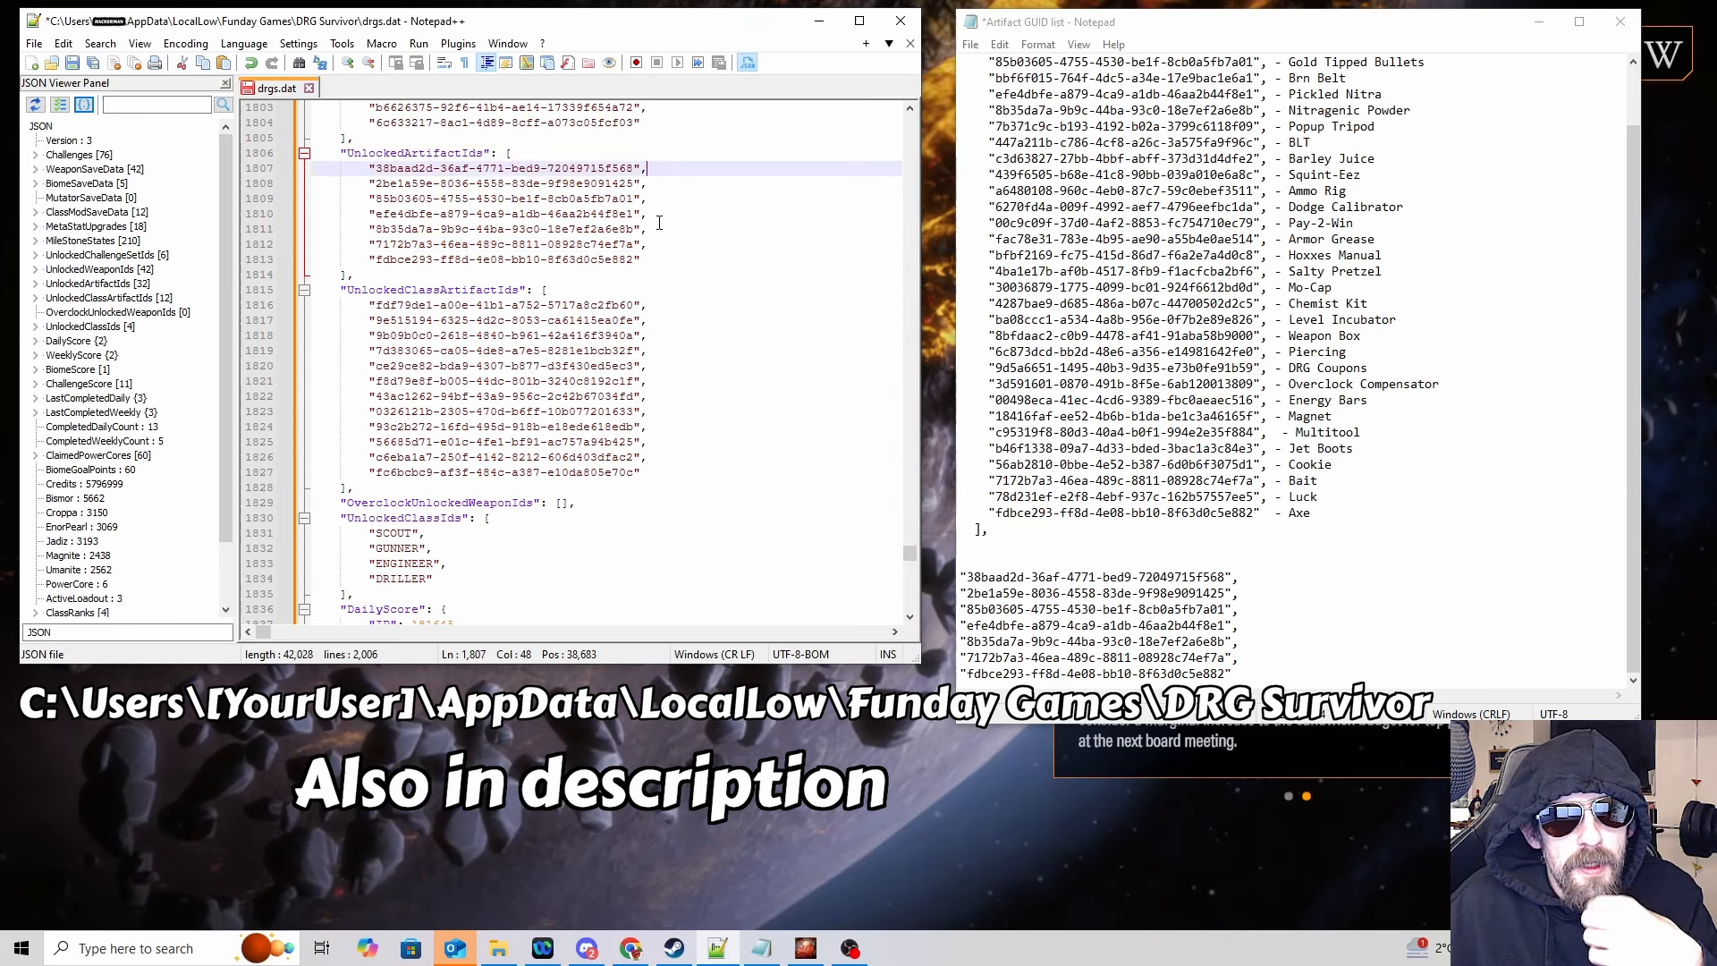
{"action": "left_click", "coordinate": [658, 260]}
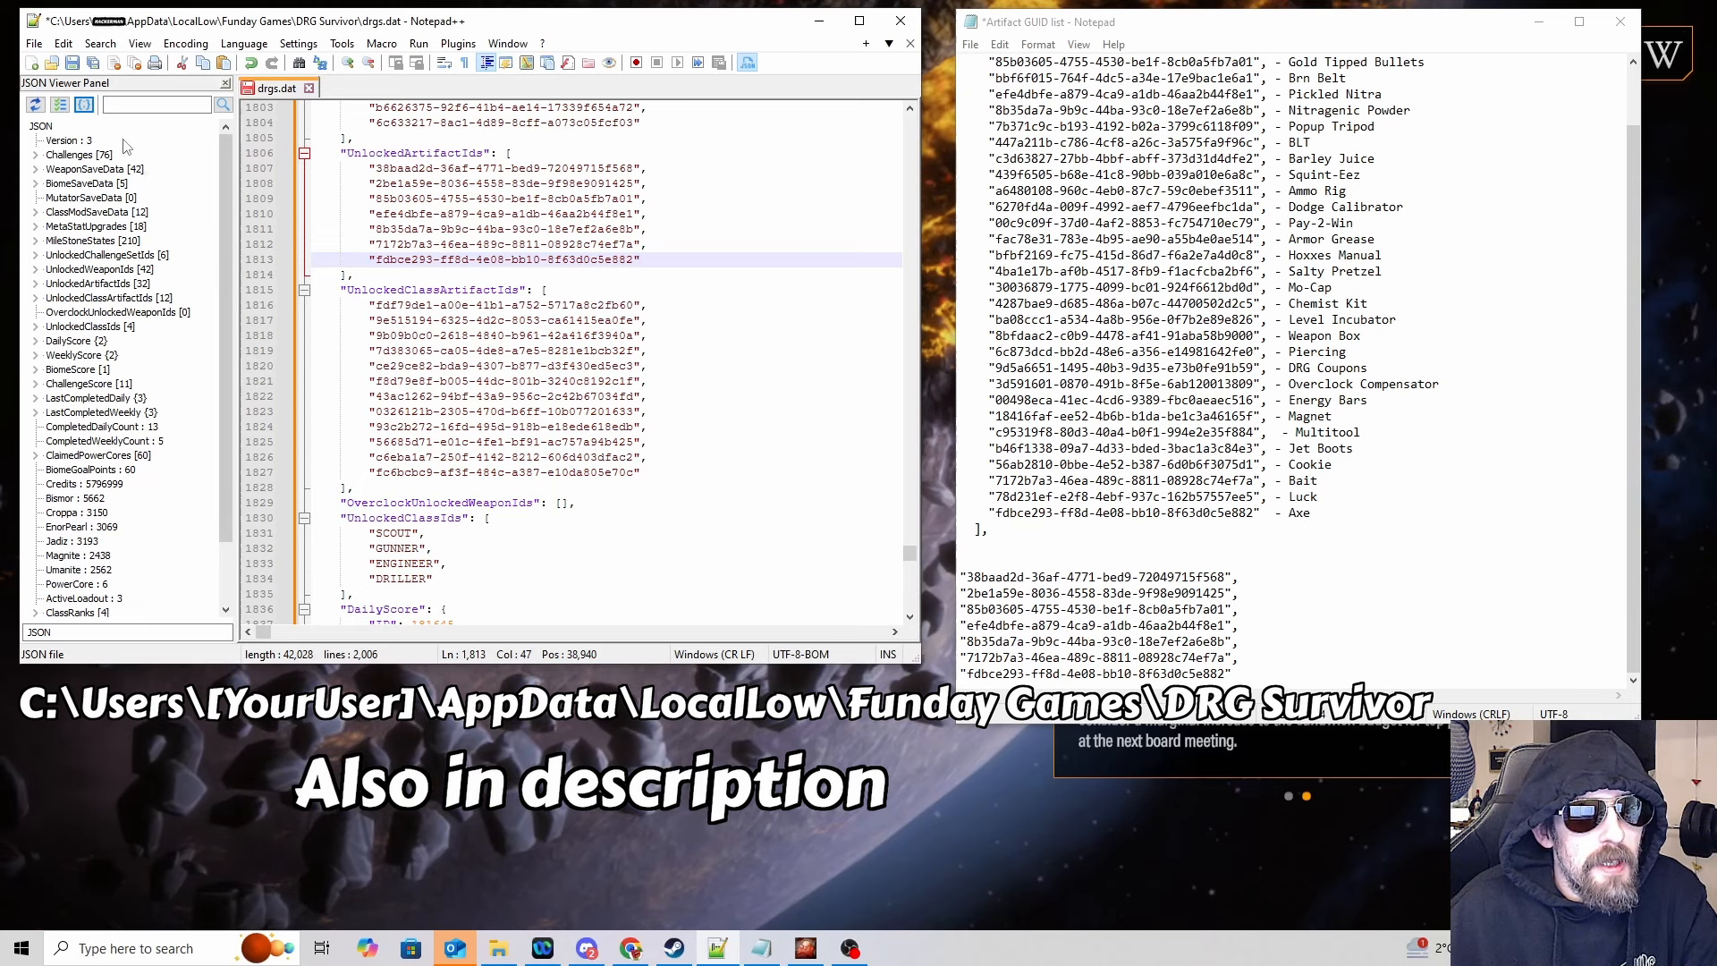
{"action": "scroll", "coordinate": [678, 456], "scroll_direction": "up", "scroll_amount": 2}
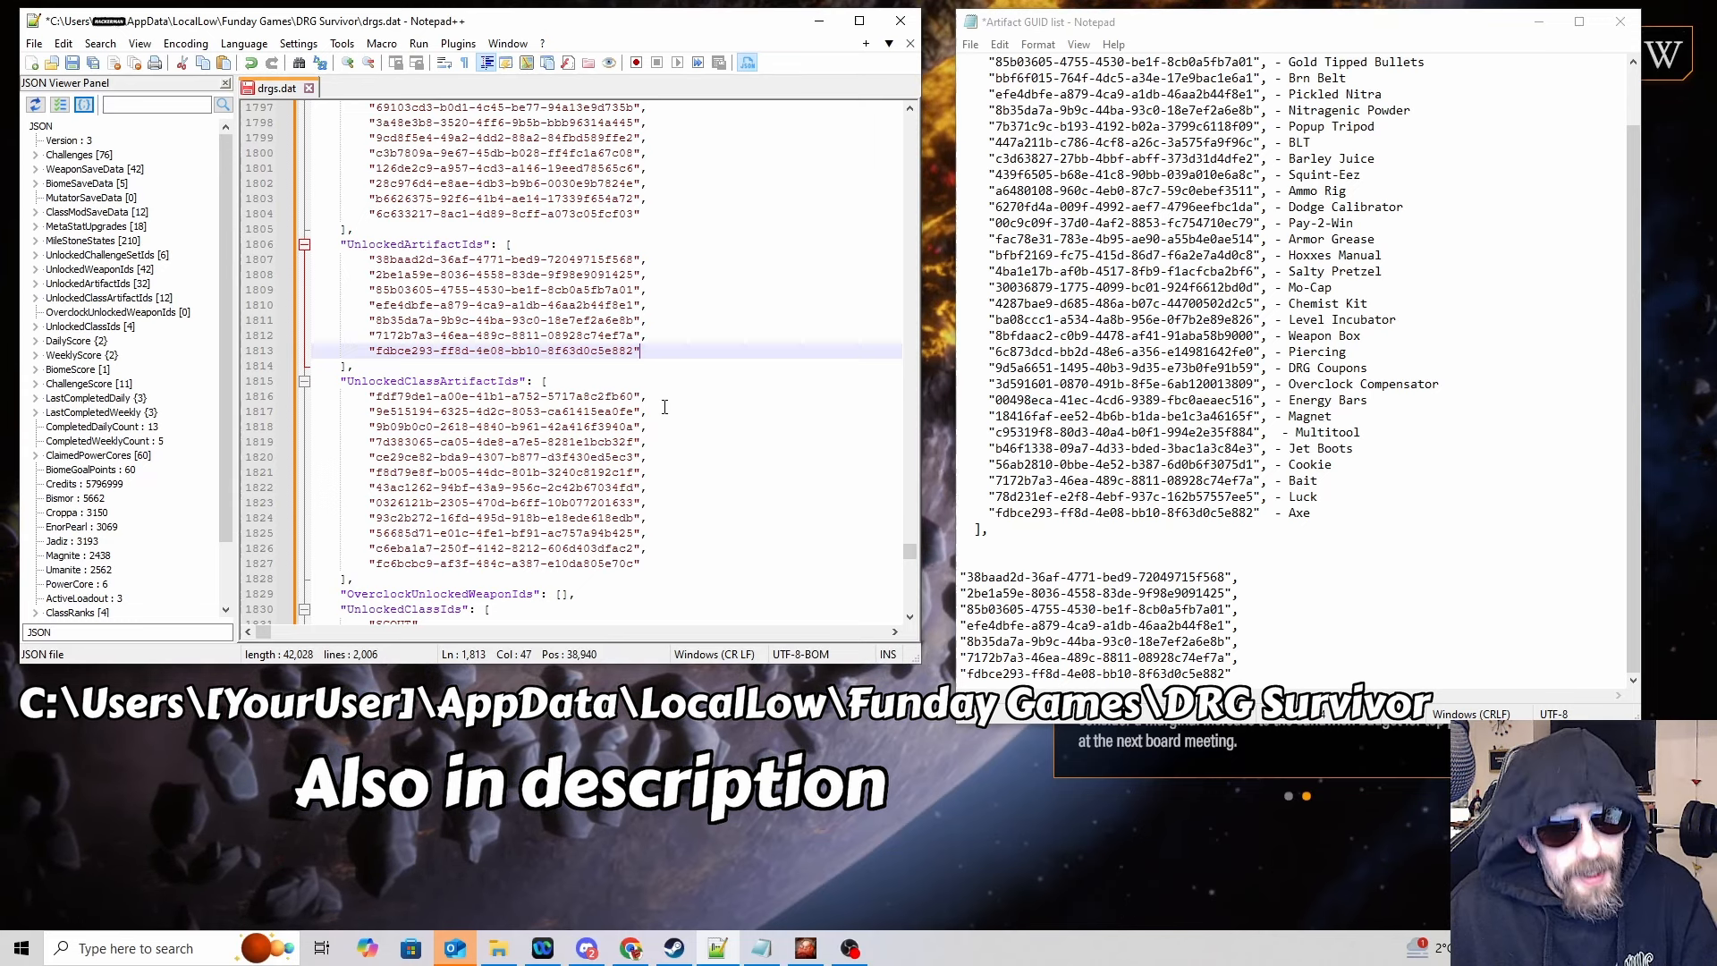
Step: Remove the added indentation and restore the original full GUID list under UnlockedArtifactIds
{"action": "key", "text": "Home"}
{"action": "key", "text": "shift+Tab"}
{"action": "key", "text": "Up"}
{"action": "key", "text": "shift+Tab"}
{"action": "key", "text": "Up"}
{"action": "key", "text": "shift+Tab"}
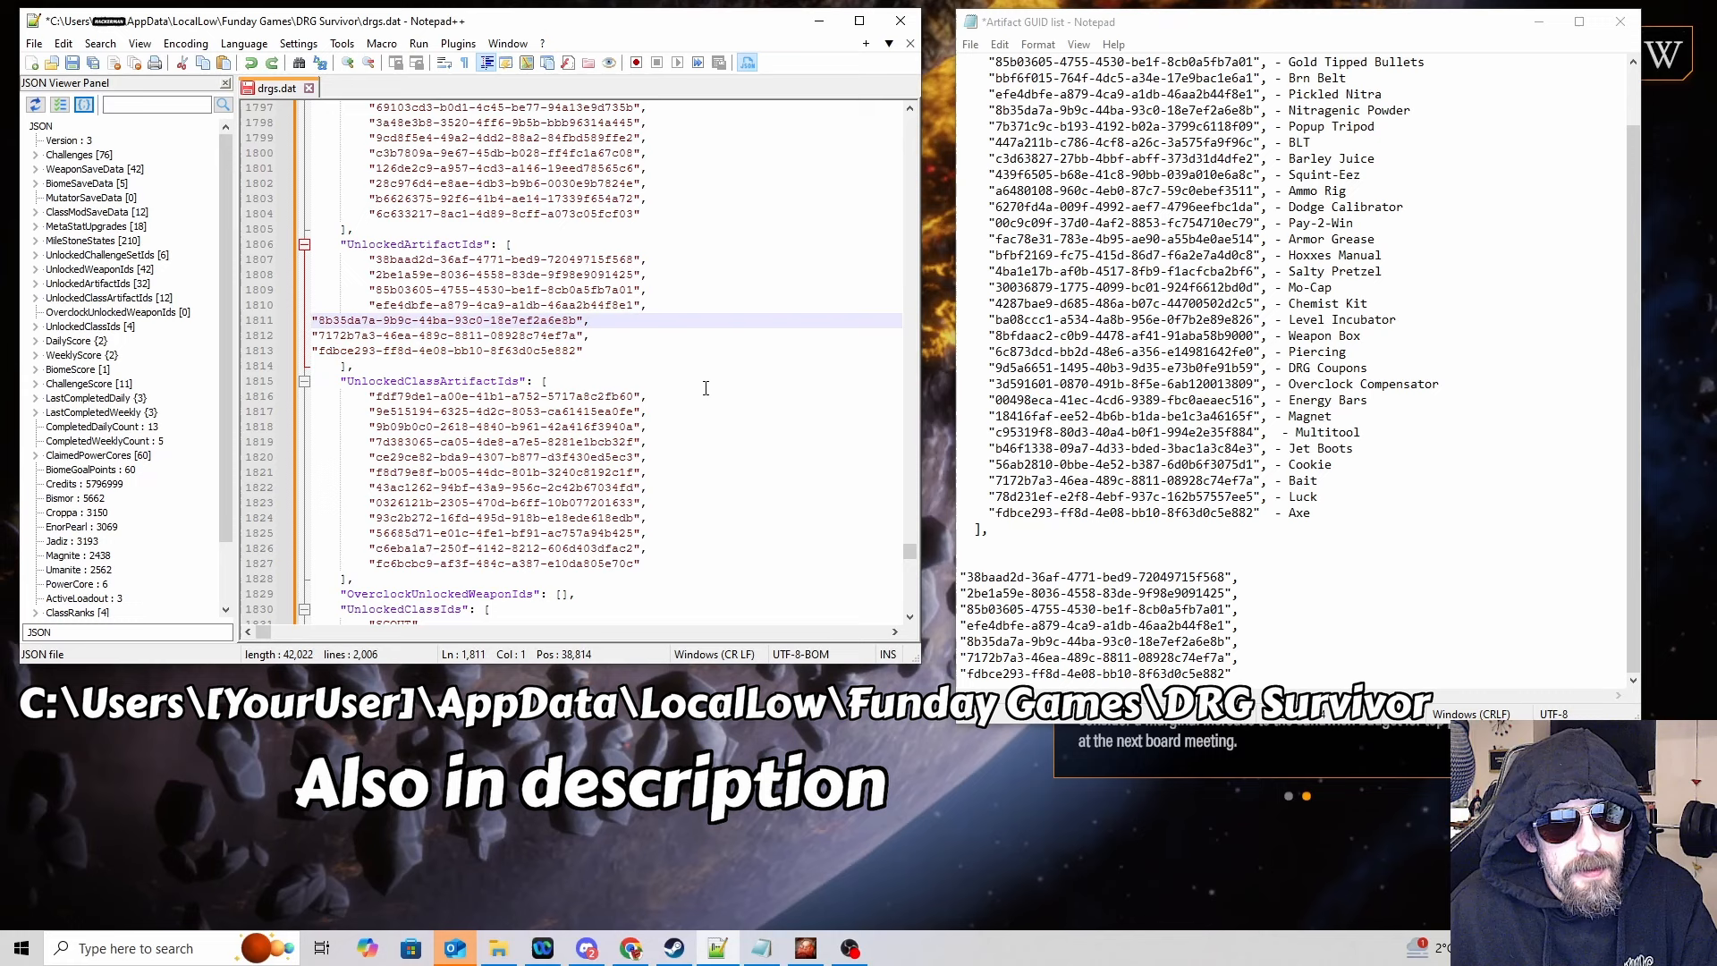
{"action": "key", "text": "shift+Up"}
{"action": "key", "text": "shift+Up"}
{"action": "key", "text": "shift+Up"}
{"action": "key", "text": "ctrl+v"}
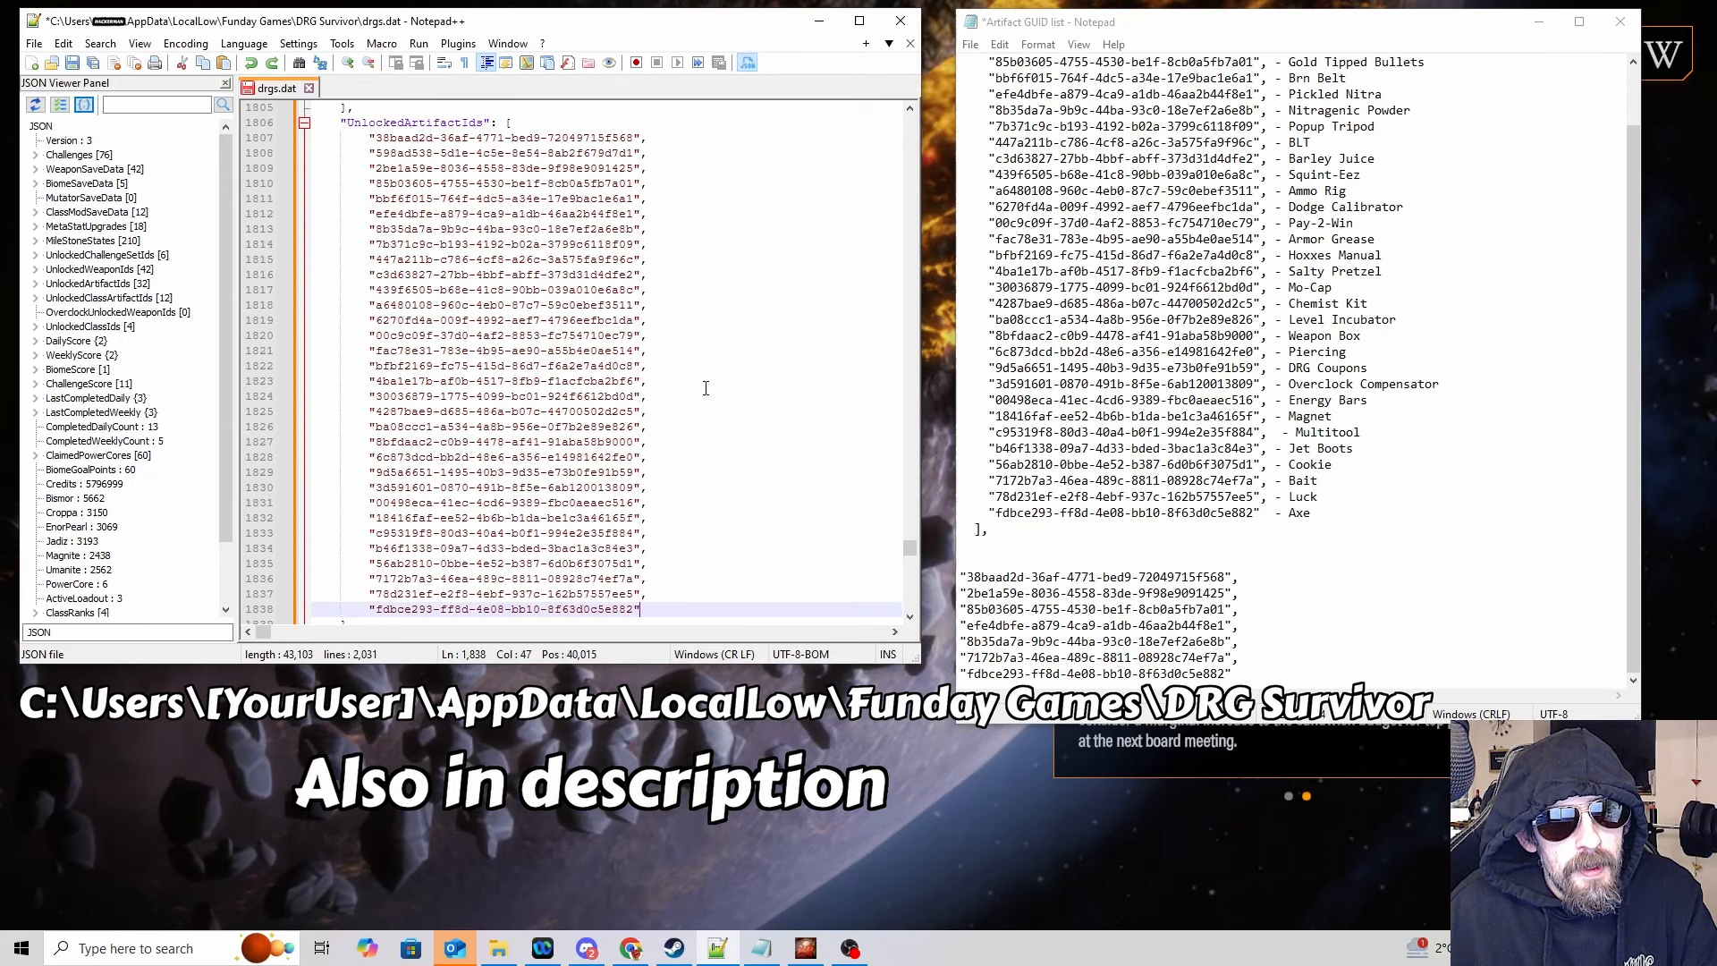
{"action": "key", "text": "Up"}
{"action": "key", "text": "Up"}
{"action": "key", "text": "Up"}
{"action": "key", "text": "Up"}
{"action": "key", "text": "Up"}
{"action": "key", "text": "Up"}
{"action": "key", "text": "Up"}
{"action": "key", "text": "Up"}
{"action": "key", "text": "Up"}
{"action": "key", "text": "Up"}
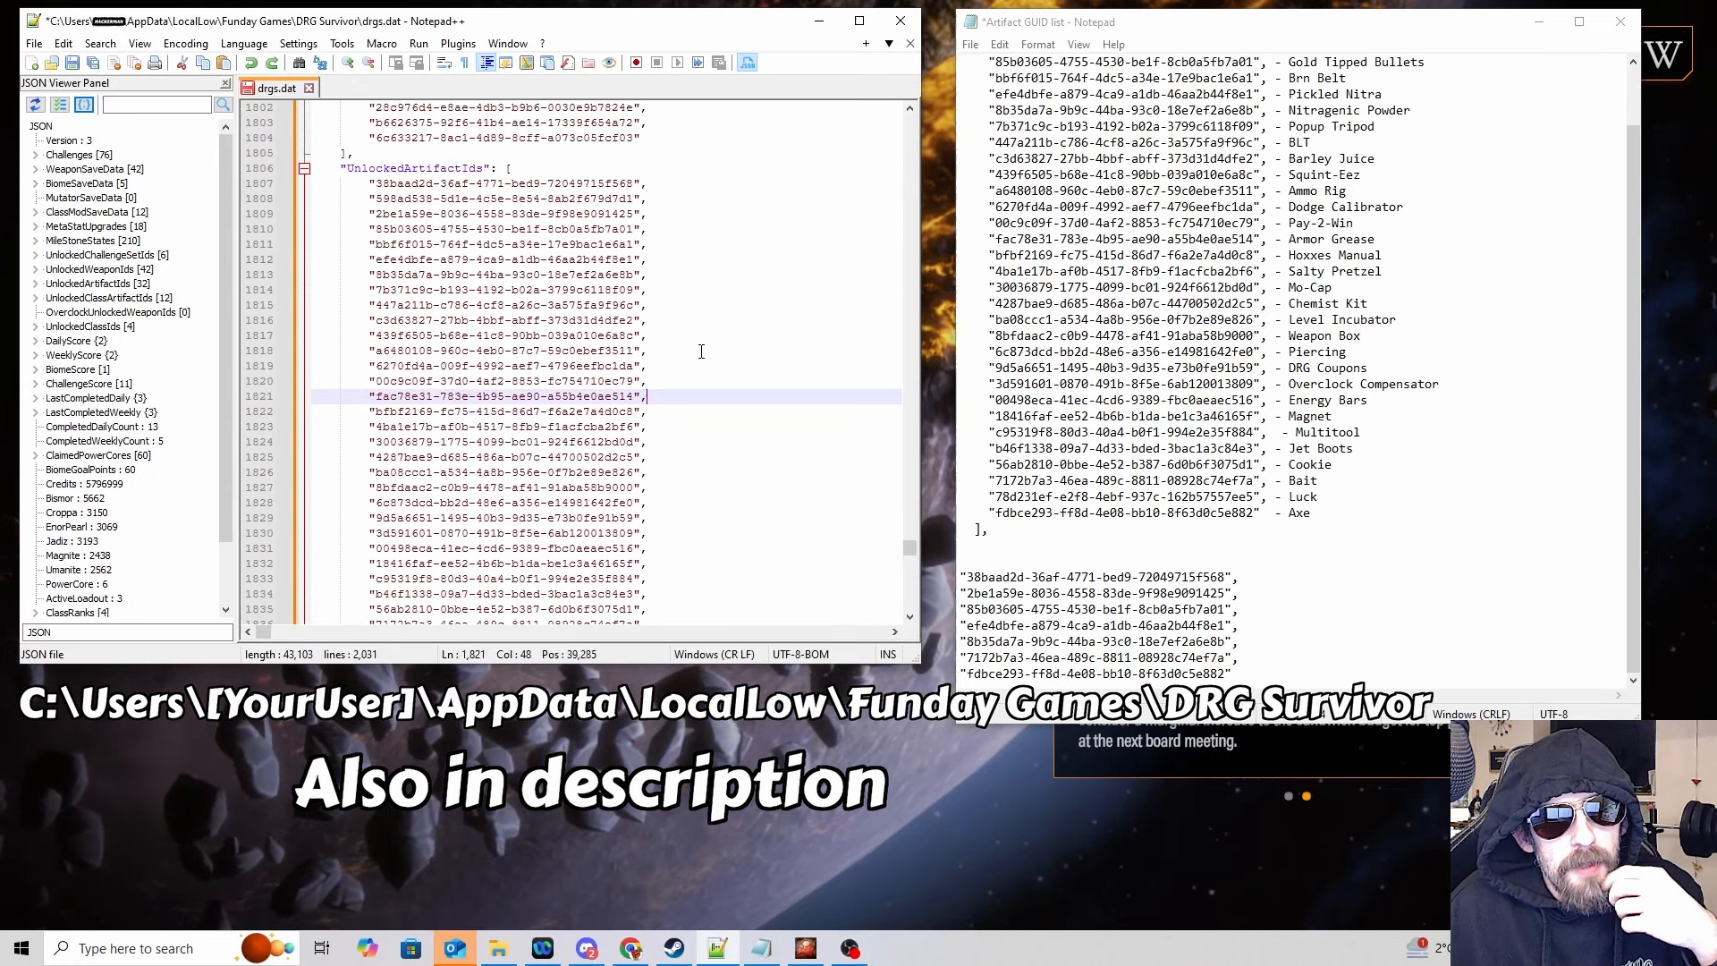
{"action": "scroll", "coordinate": [700, 350], "scroll_direction": "up", "scroll_amount": 1}
{"action": "scroll", "coordinate": [701, 351], "scroll_direction": "down", "scroll_amount": 2}
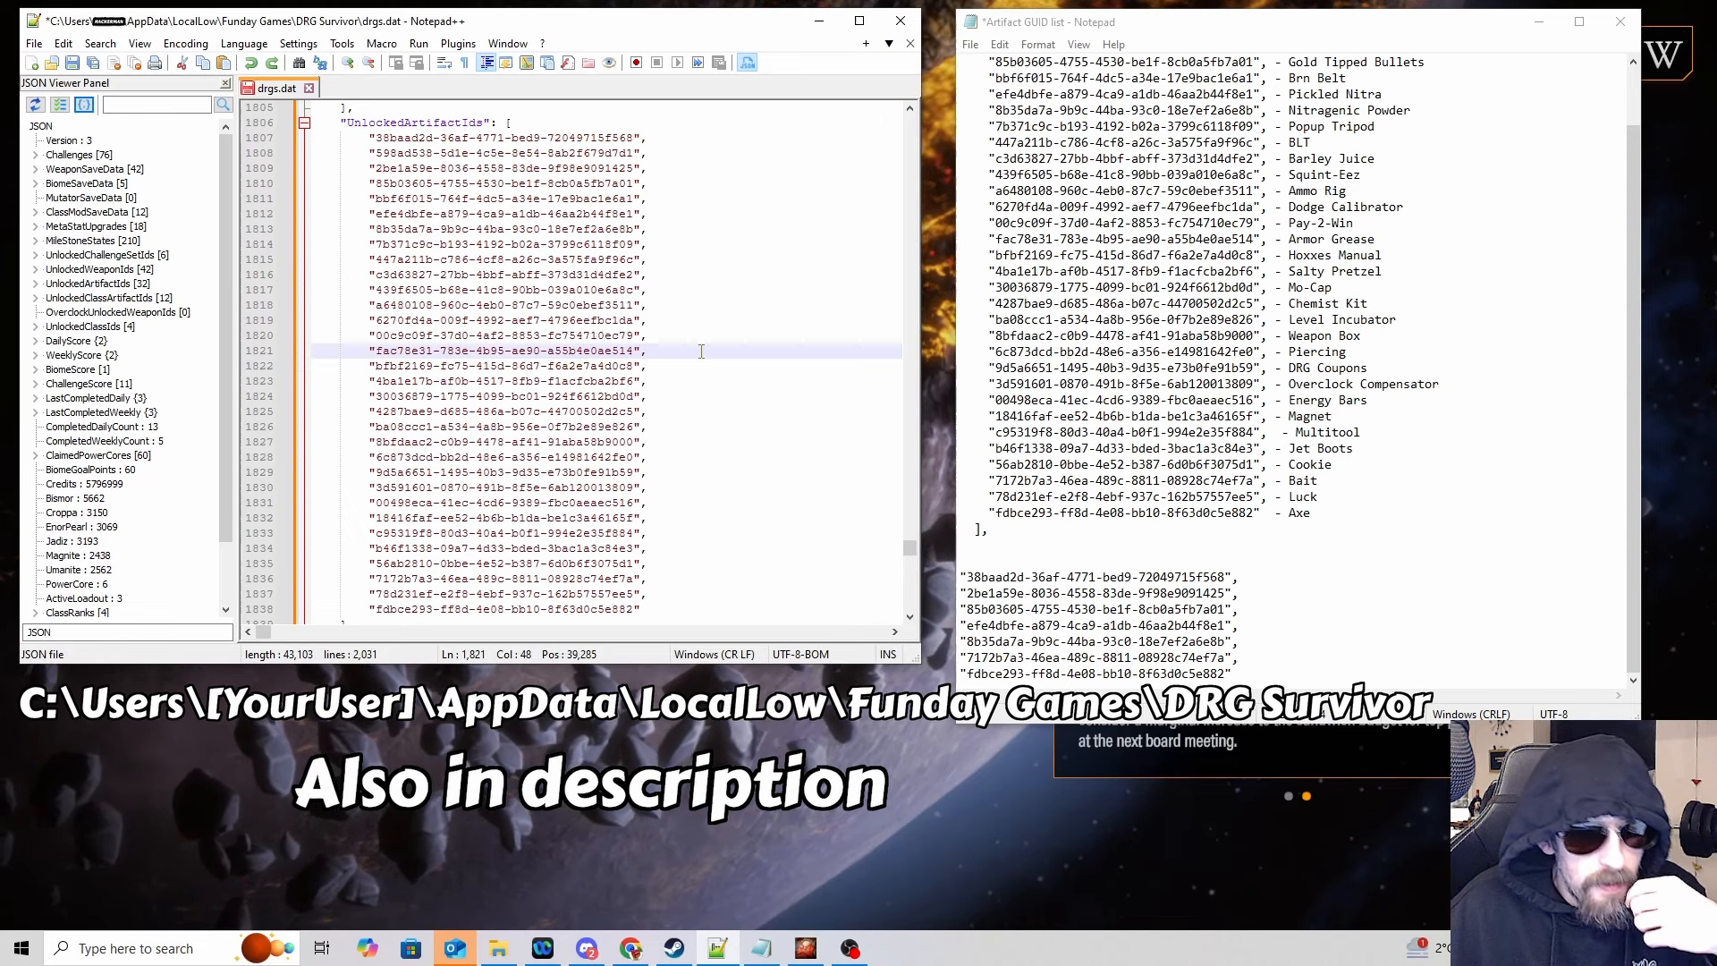
{"action": "scroll", "coordinate": [700, 350], "scroll_direction": "down", "scroll_amount": 1}
{"action": "scroll", "coordinate": [700, 351], "scroll_direction": "up", "scroll_amount": 1}
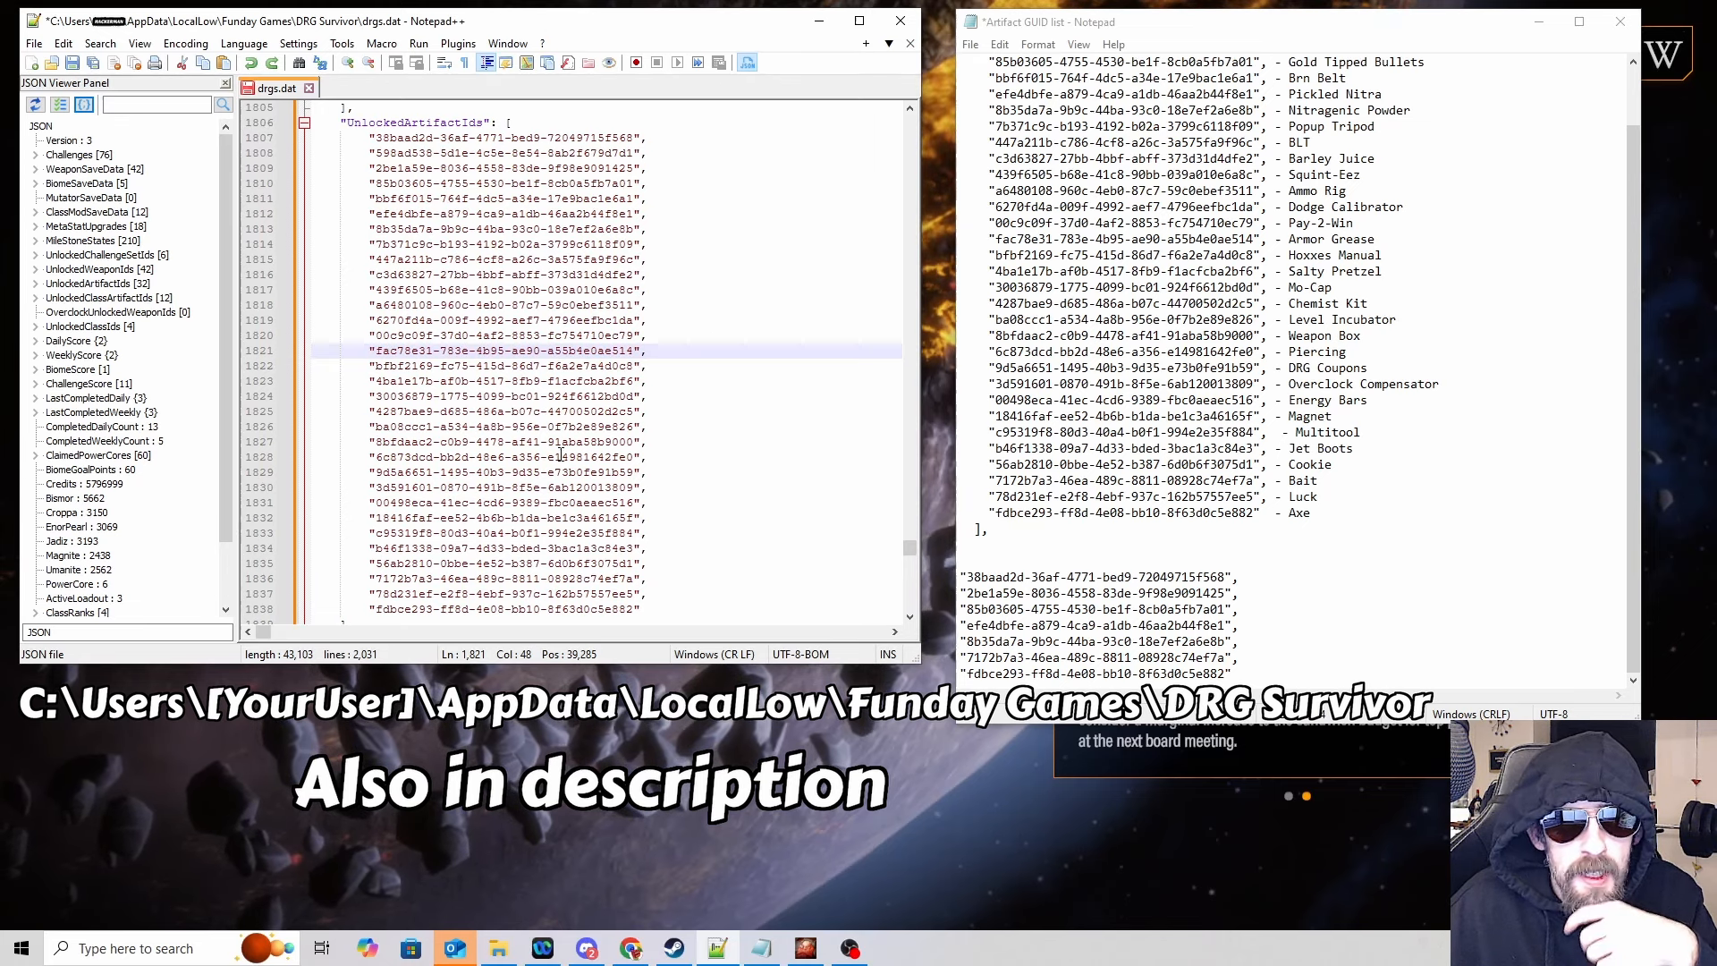
{"action": "scroll", "coordinate": [732, 284], "scroll_direction": "down", "scroll_amount": 1}
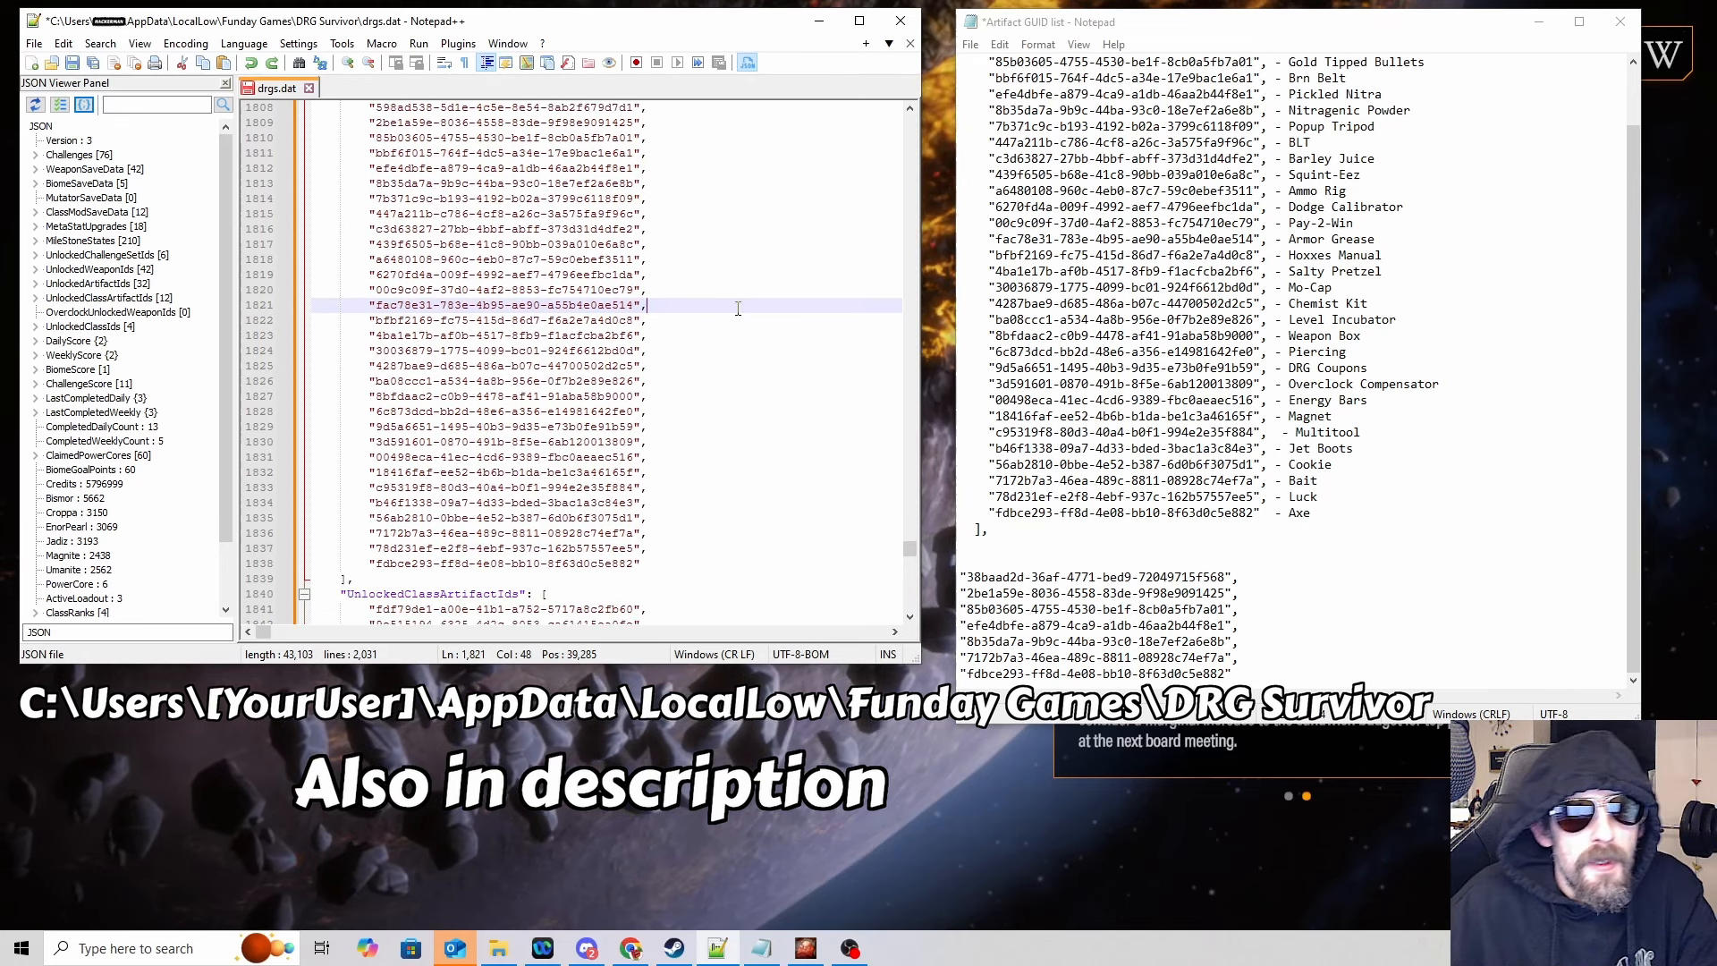